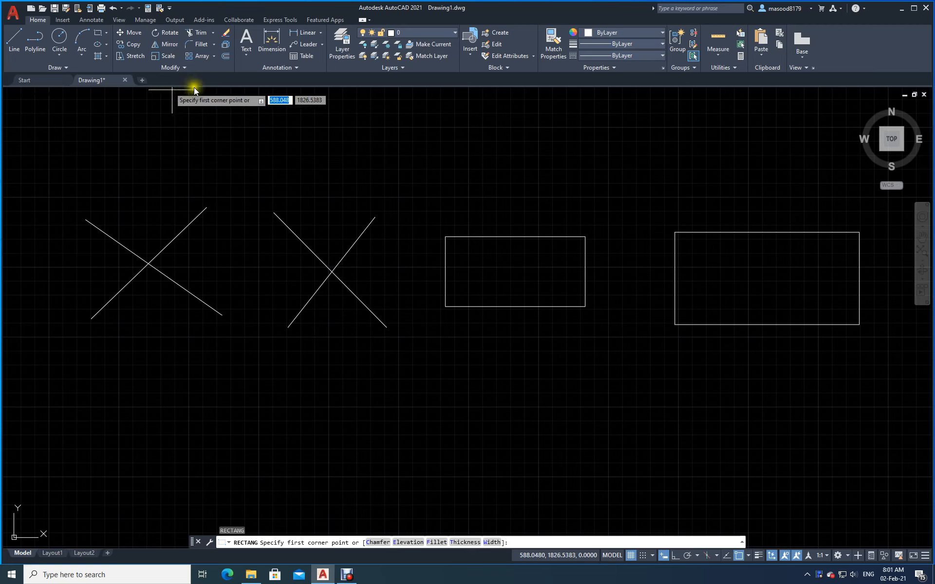
# - Fillet the first pair of crossing lines with radius 0, keeping their upper ends, and undo that fillet
pyautogui.click(190, 45)
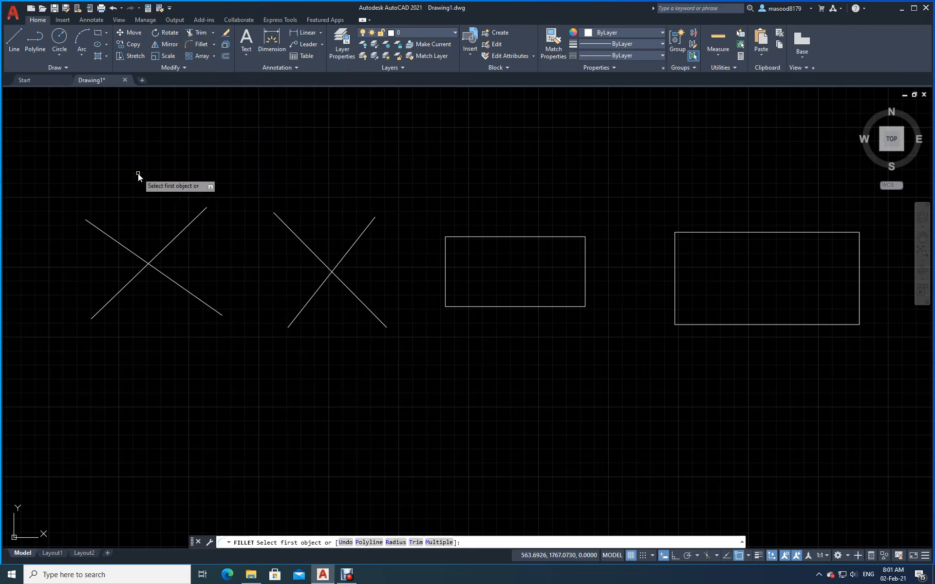
pyautogui.click(127, 241)
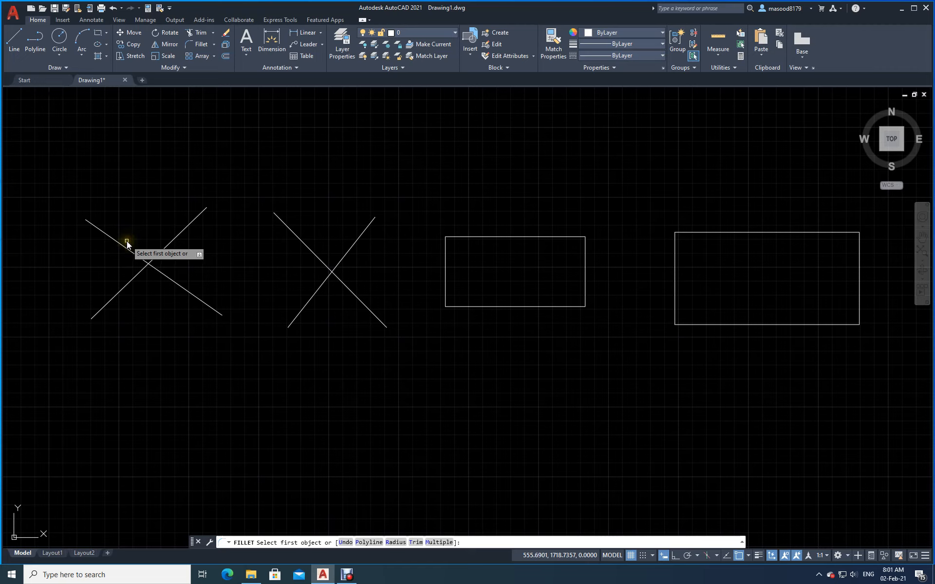
pyautogui.click(126, 241)
pyautogui.click(123, 245)
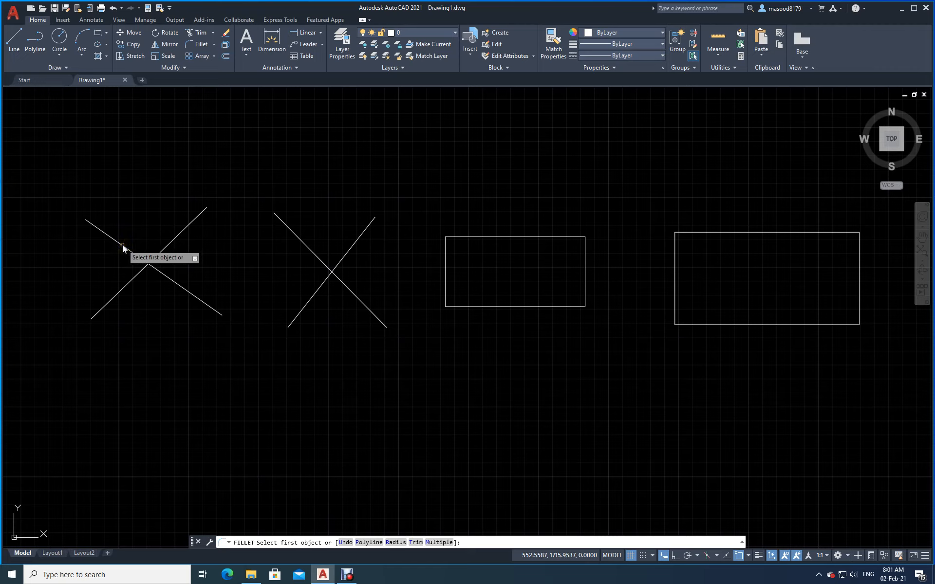
pyautogui.click(122, 245)
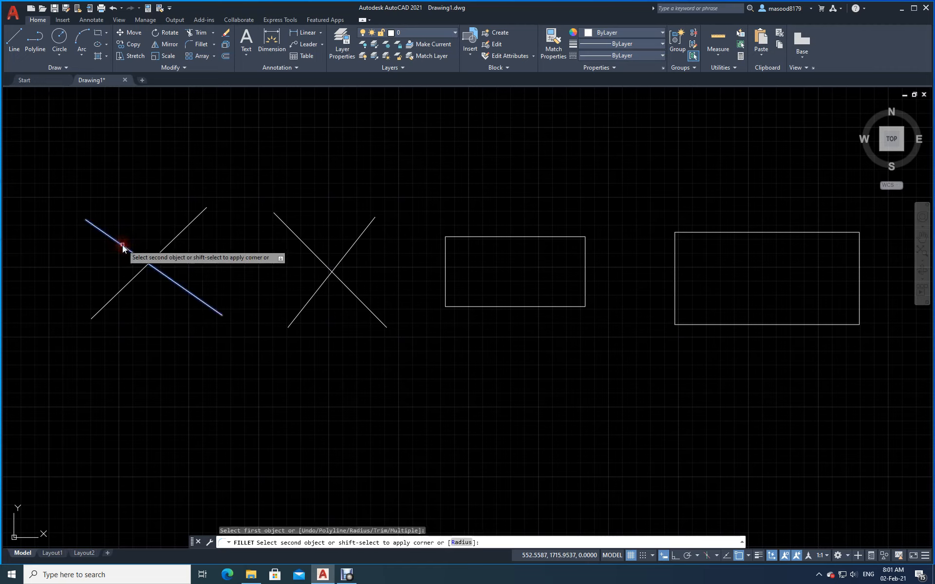
pyautogui.click(162, 250)
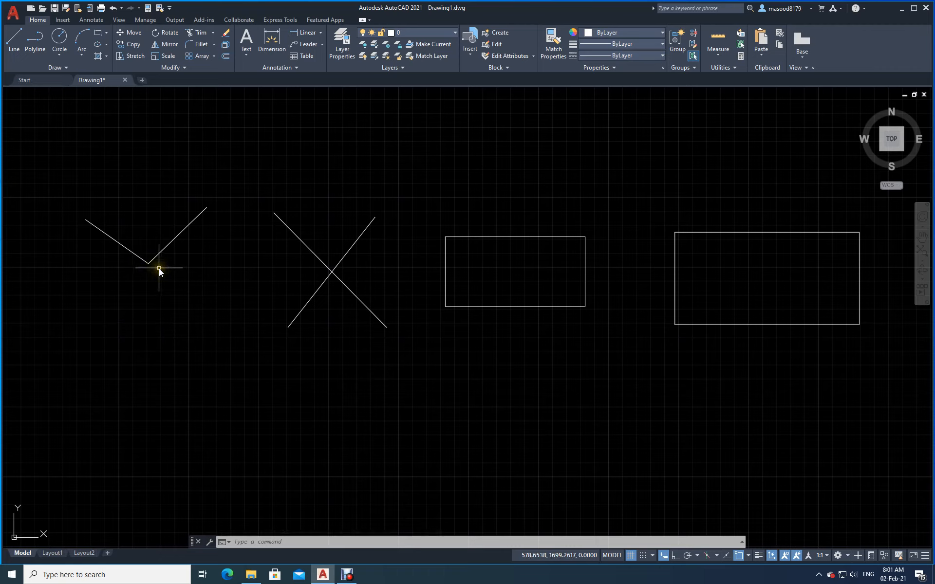
pyautogui.click(113, 8)
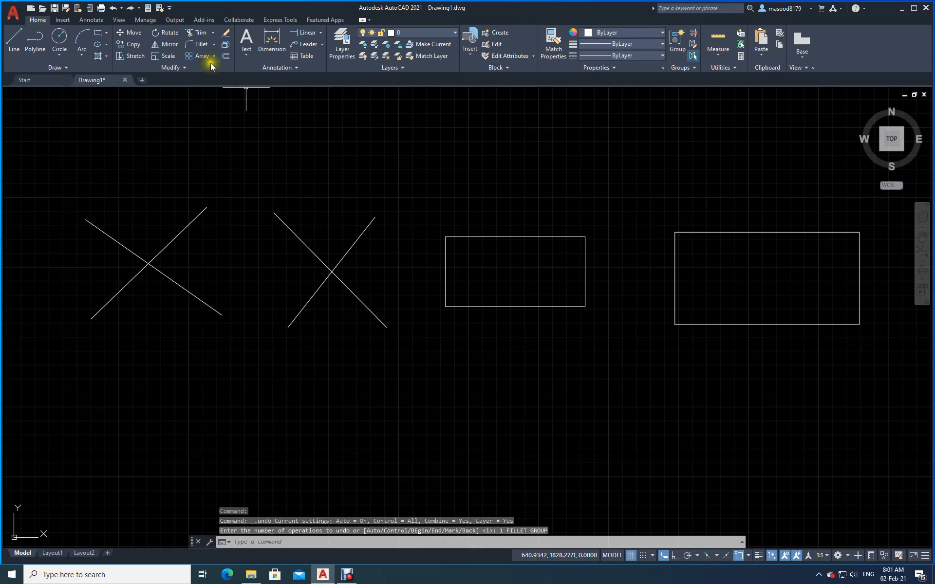
# - Fillet the first pair of crossing lines with a radius of 10, keeping their upper ends as a V
pyautogui.click(202, 45)
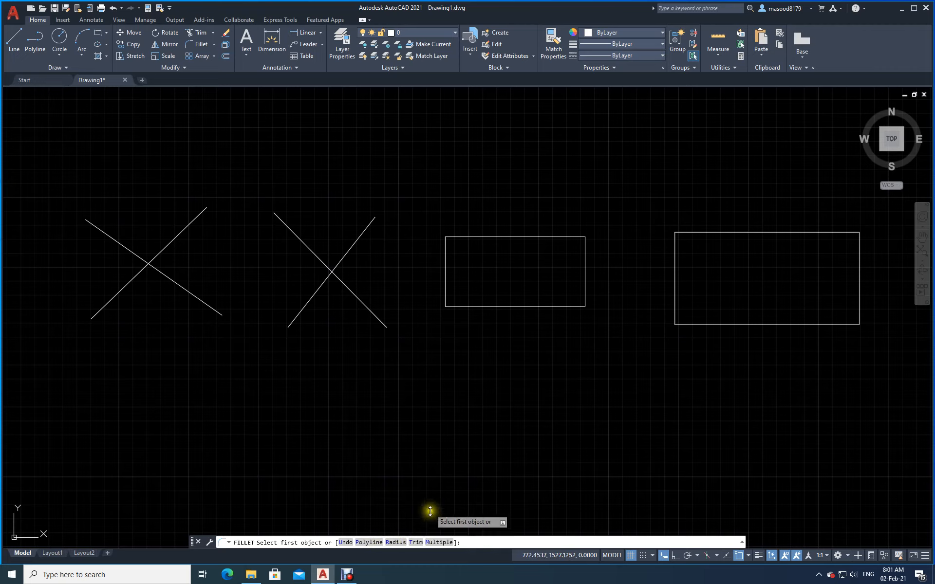
pyautogui.click(396, 544)
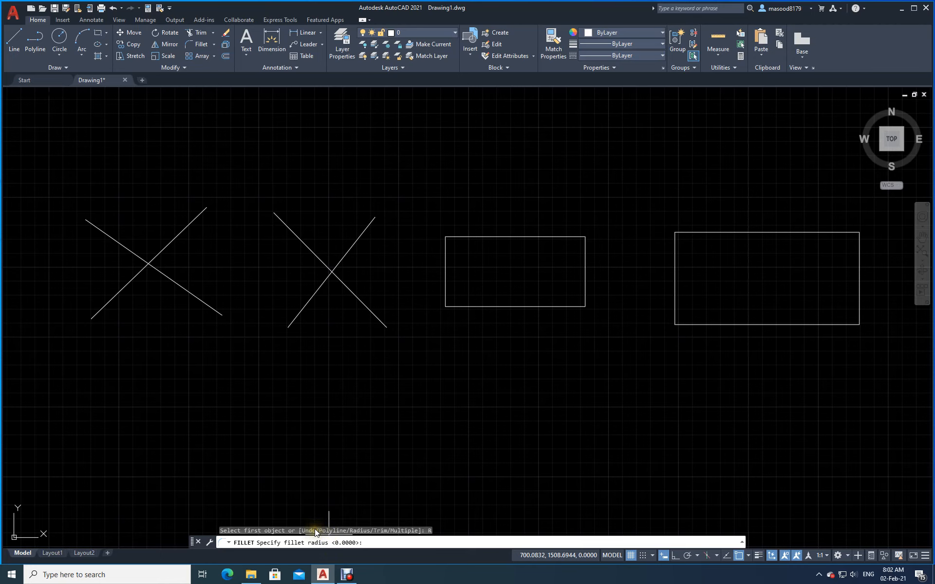
pyautogui.click(370, 544)
pyautogui.press('Return')
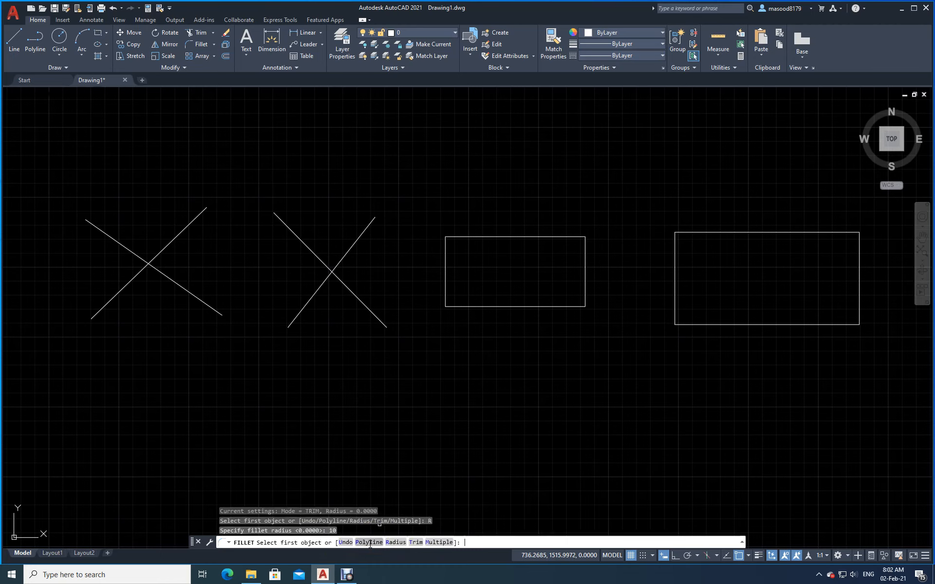
pyautogui.click(130, 252)
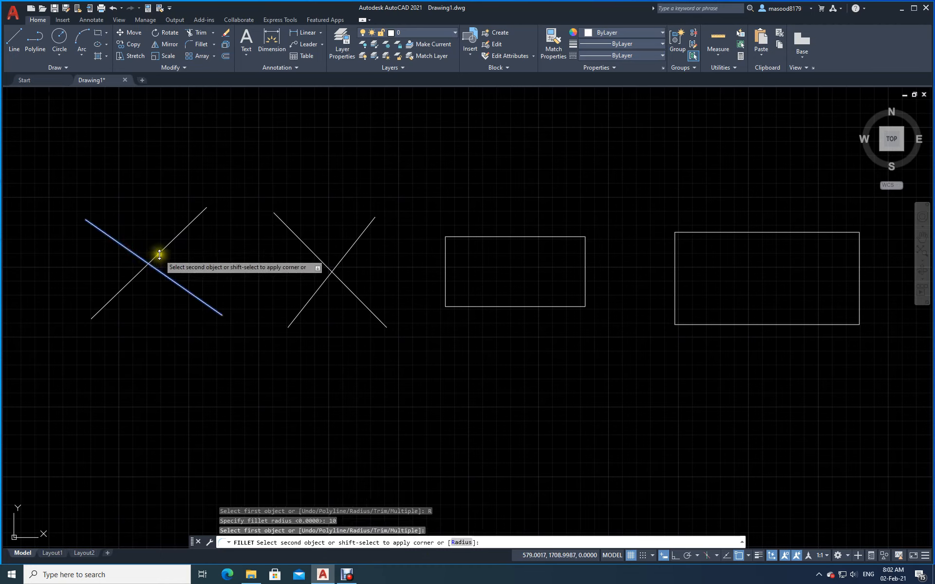
pyautogui.click(160, 254)
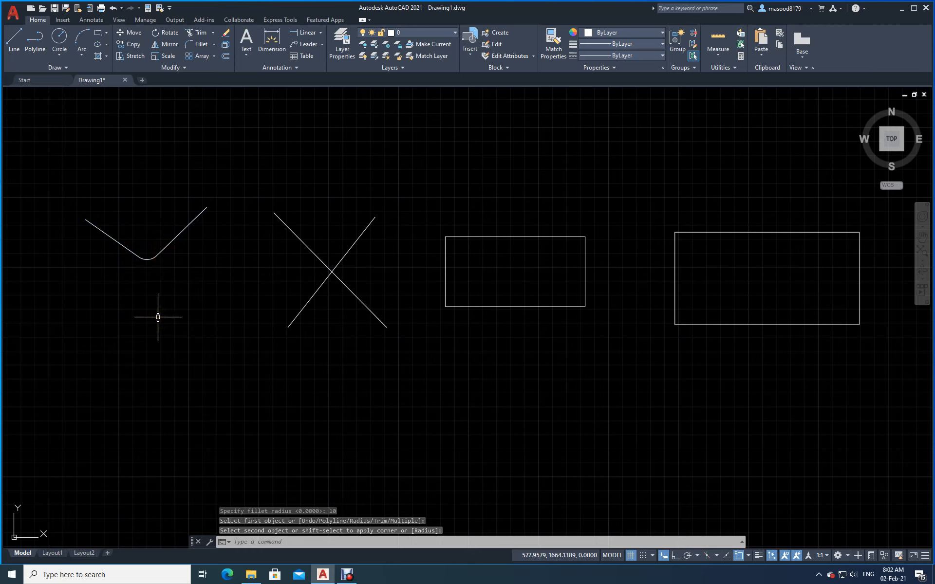
# - Fillet the second pair of crossing lines with the same radius, keeping their lower ends
pyautogui.press('Return')
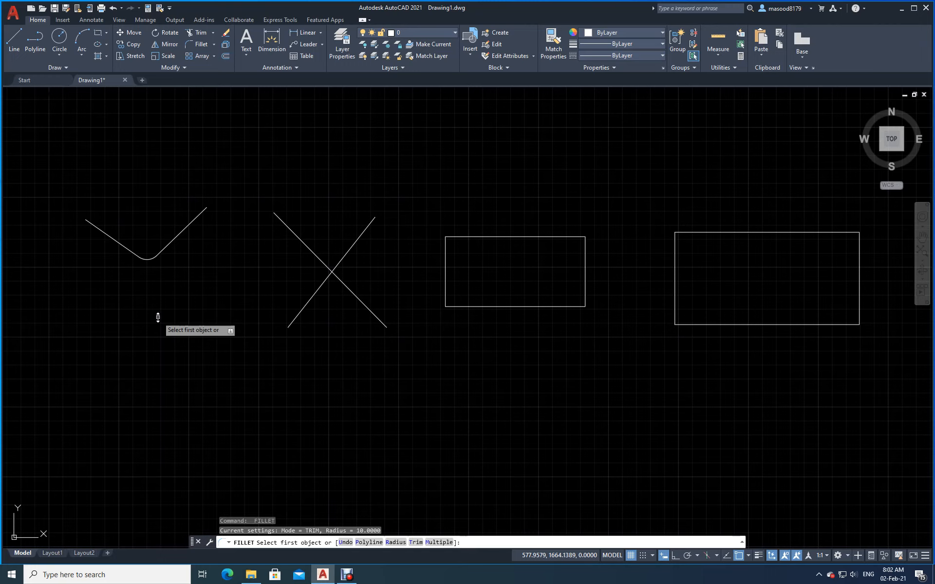
pyautogui.click(350, 289)
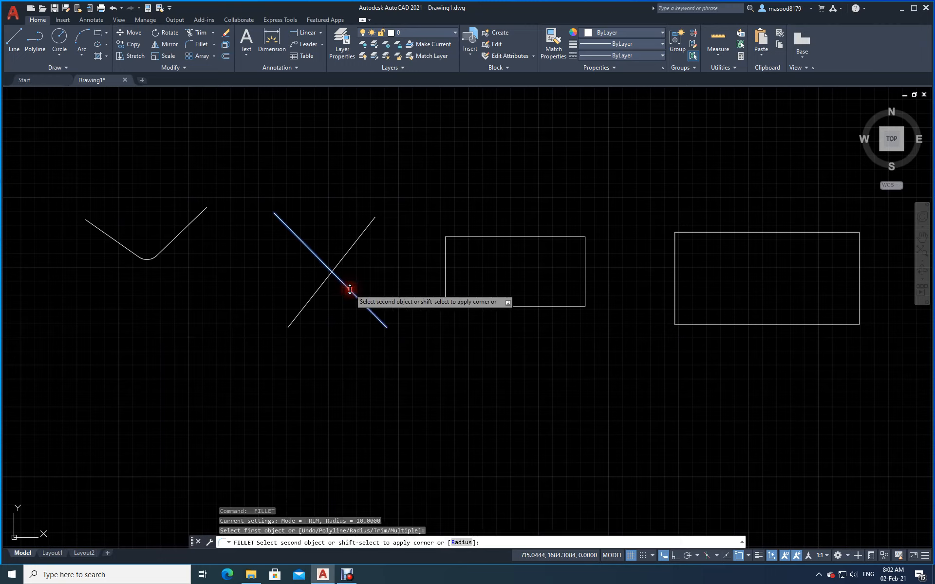
pyautogui.click(312, 299)
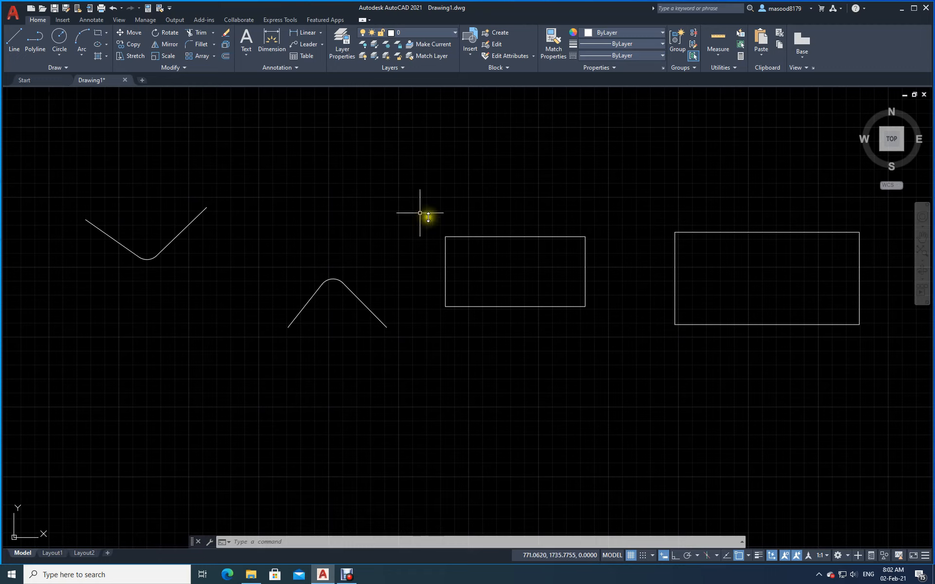
# - Fillet the upper-left corner of the smaller rectangle with a radius of 15
pyautogui.click(521, 236)
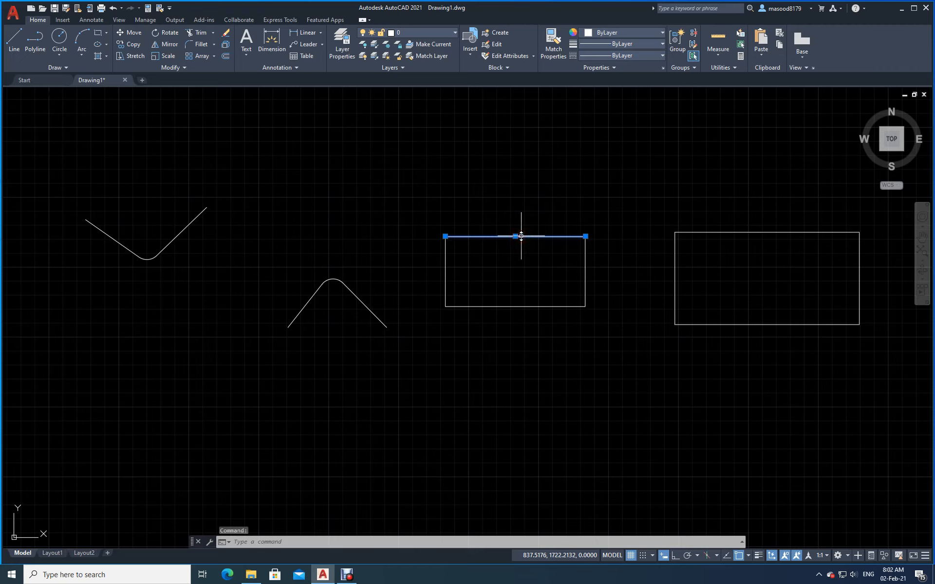
pyautogui.press('Escape')
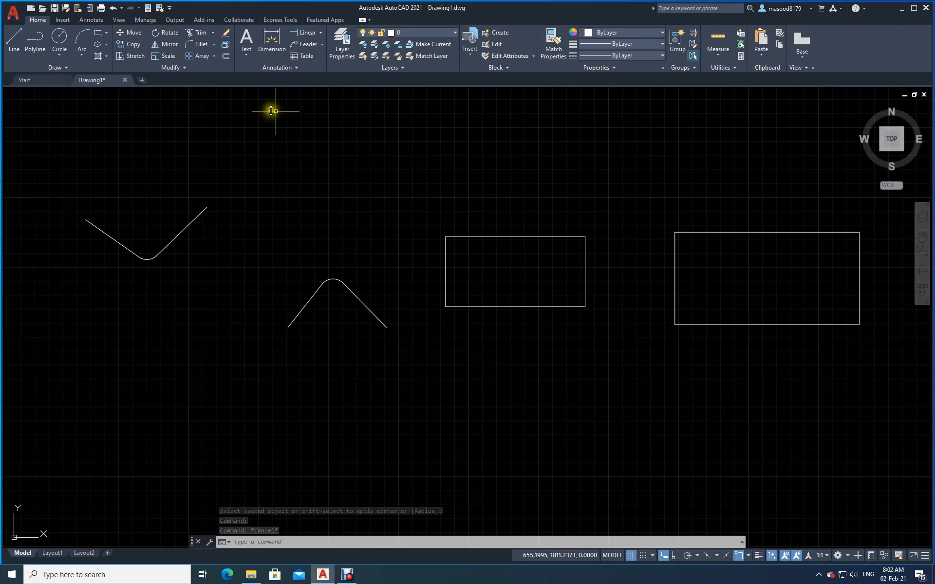
pyautogui.click(197, 44)
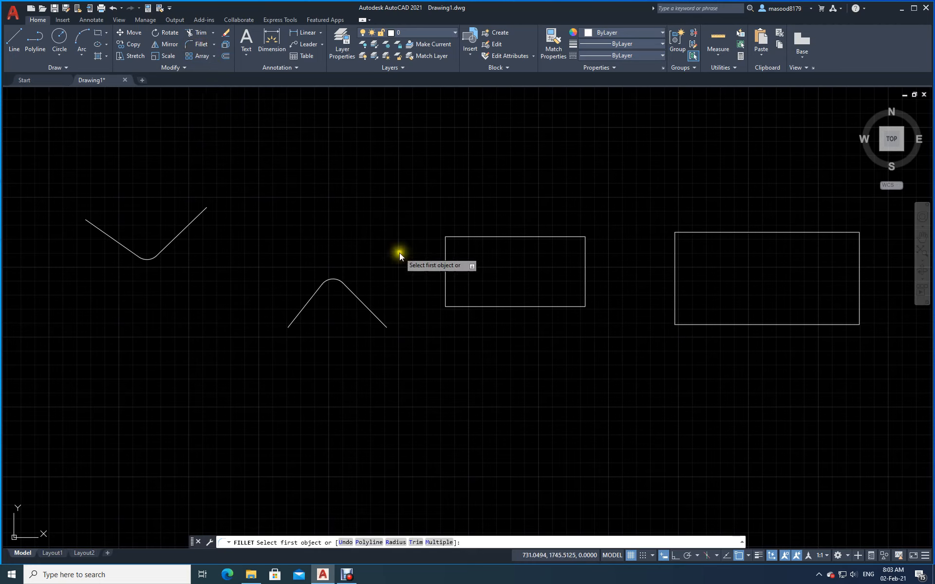
pyautogui.click(395, 542)
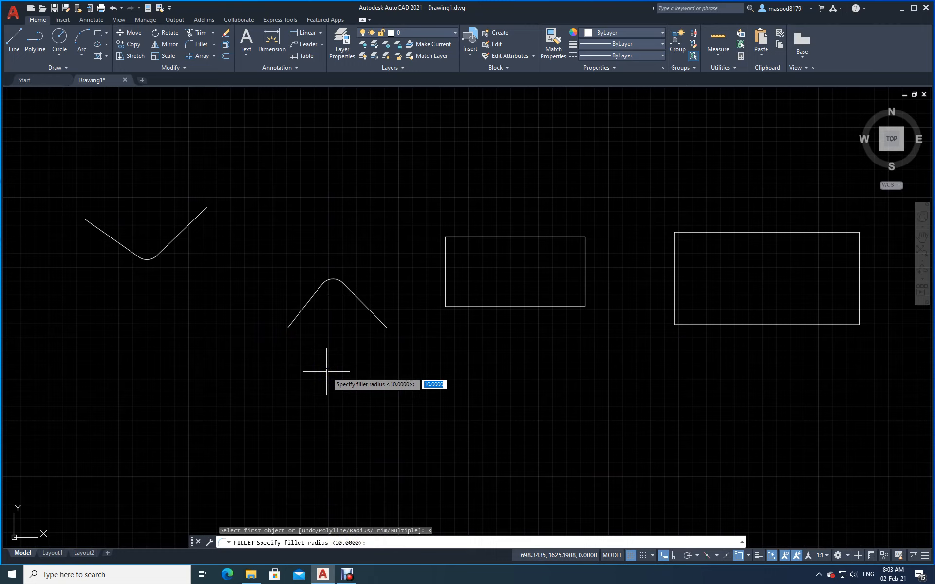
pyautogui.write('15')
pyautogui.press('Return')
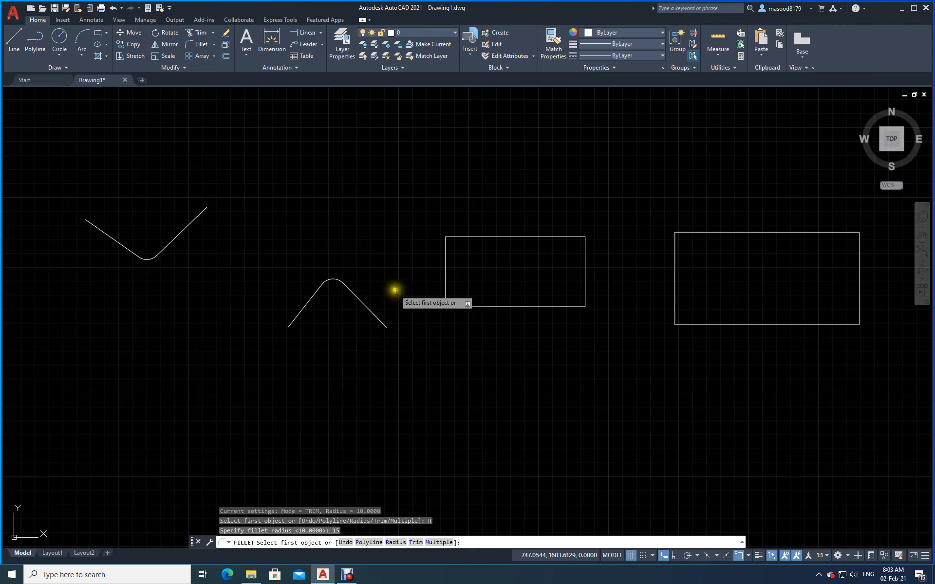
pyautogui.click(455, 237)
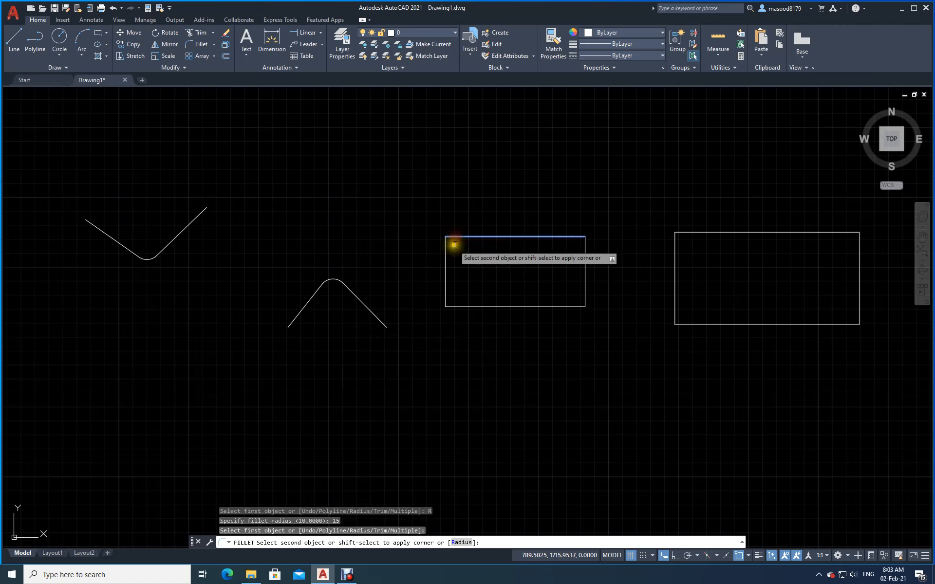
pyautogui.click(445, 252)
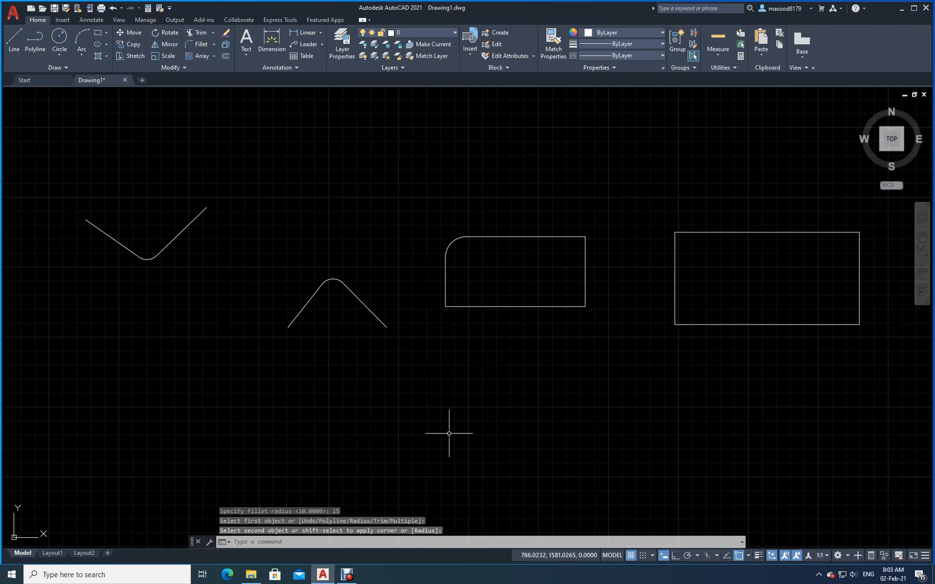
# - Fillet the smaller rectangle's lower-left corner with the same radius, and undo both of its corner fillets
pyautogui.press('Return')
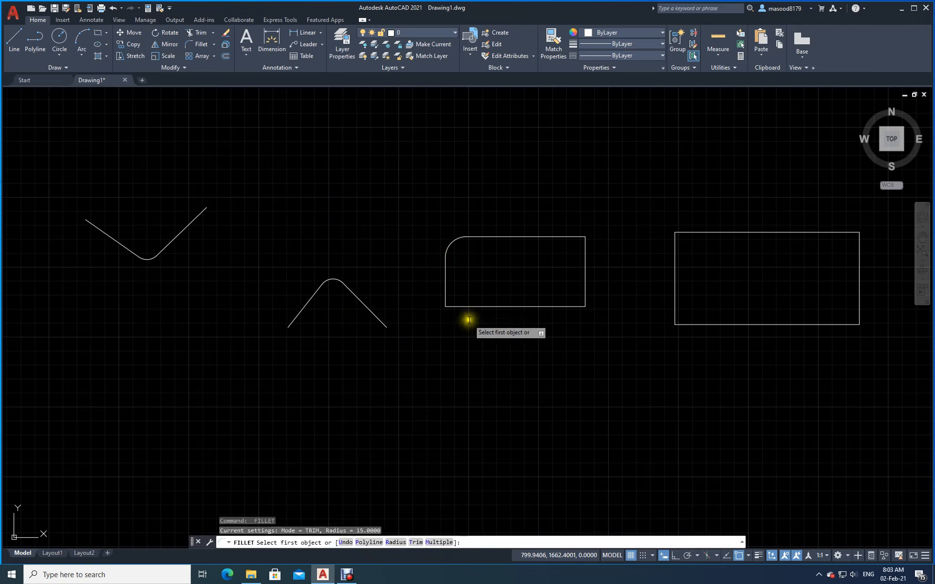
pyautogui.click(464, 307)
pyautogui.click(446, 294)
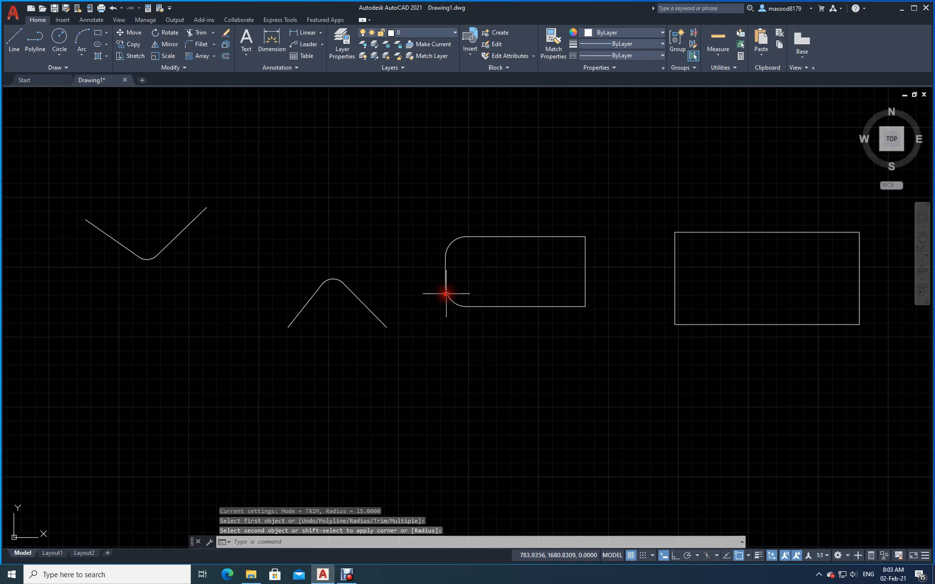
pyautogui.click(116, 9)
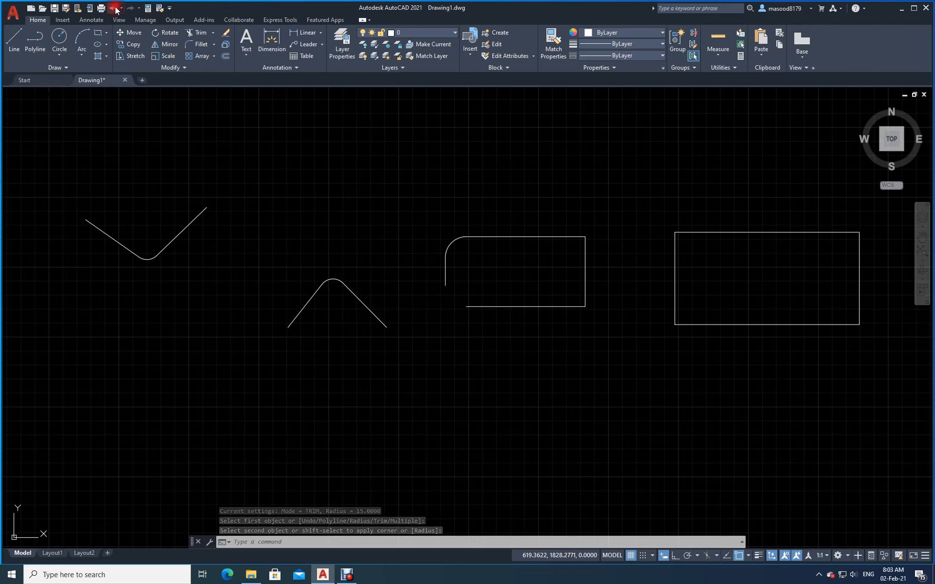
pyautogui.click(116, 9)
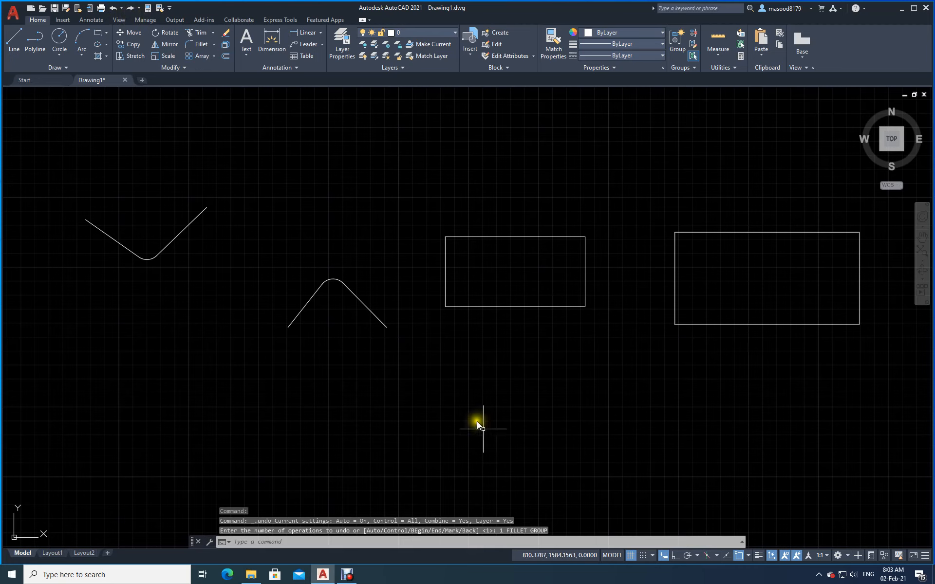
pyautogui.moveTo(328, 581)
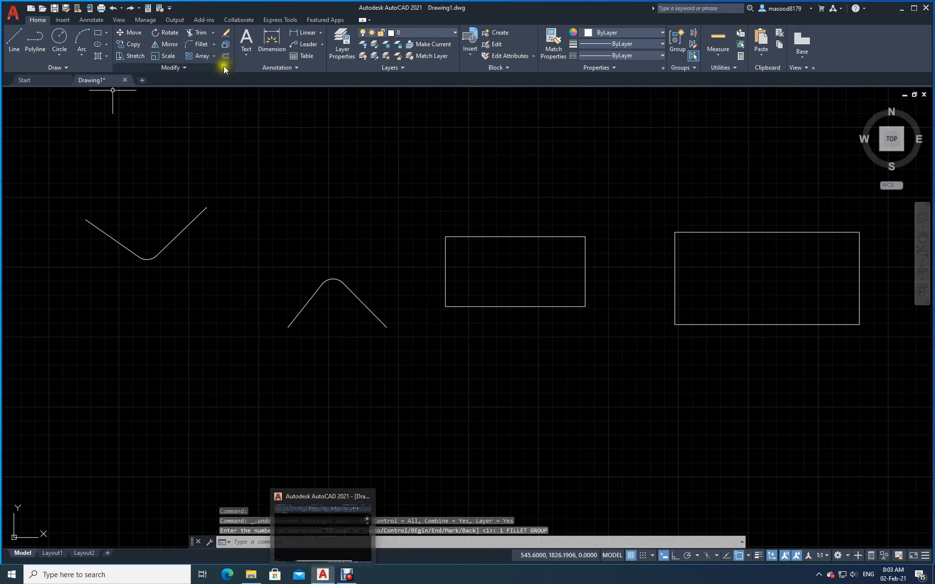
pyautogui.click(196, 45)
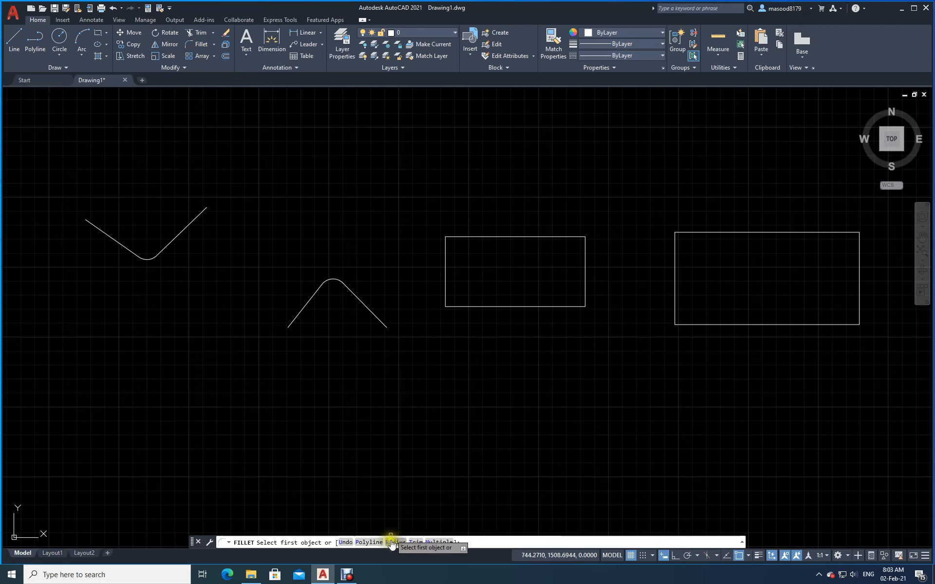
pyautogui.click(440, 542)
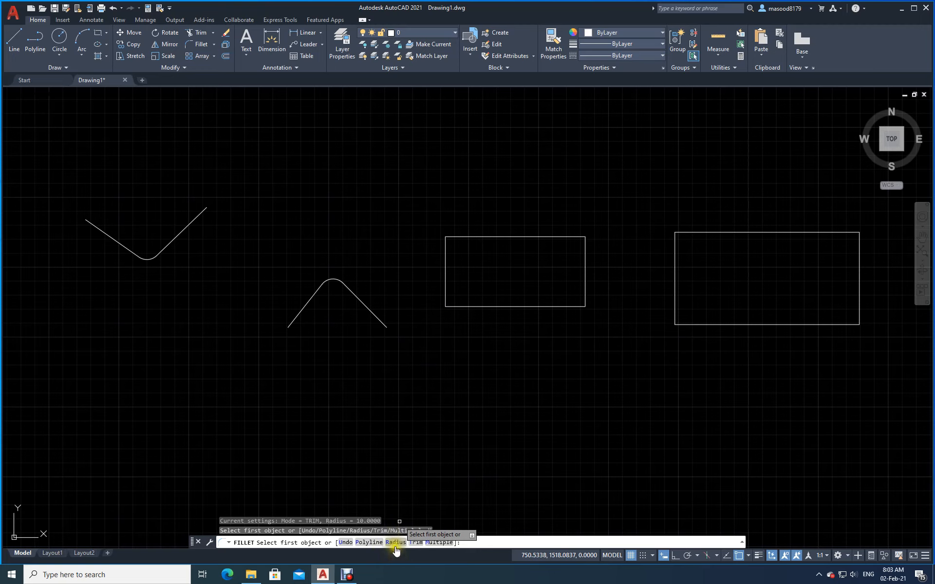
pyautogui.press('Escape')
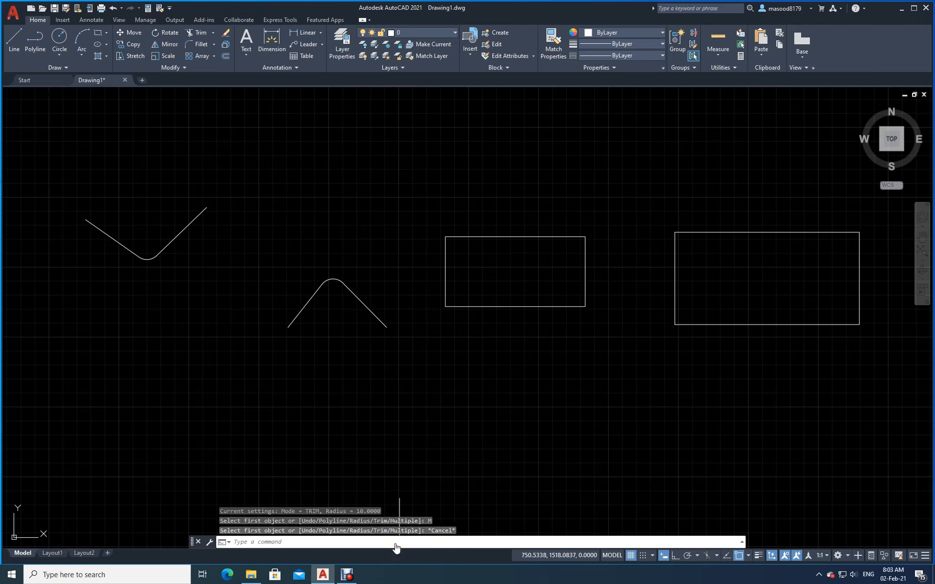
# - Fillet the upper-left corner of the smaller rectangle with a radius of 15, using the Multiple option
pyautogui.click(199, 45)
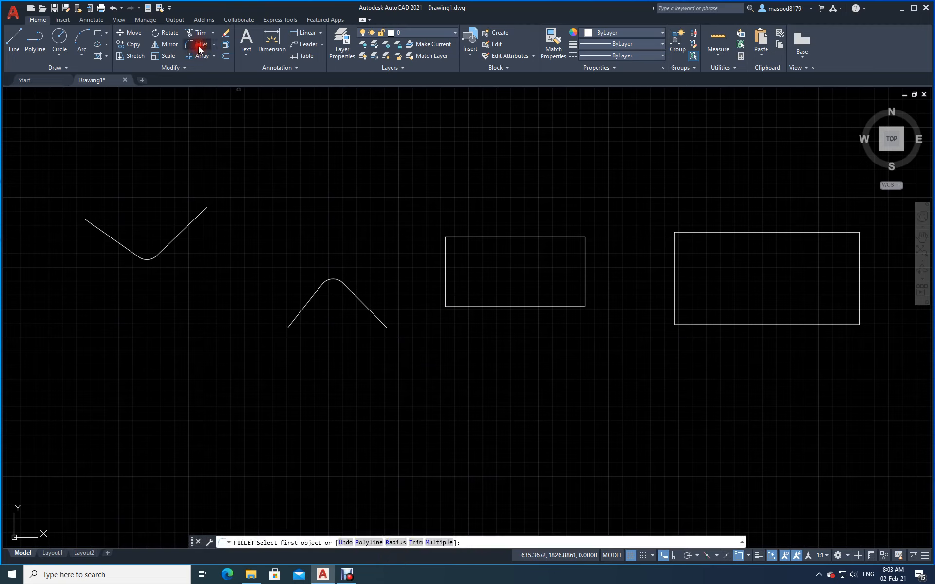
pyautogui.click(395, 542)
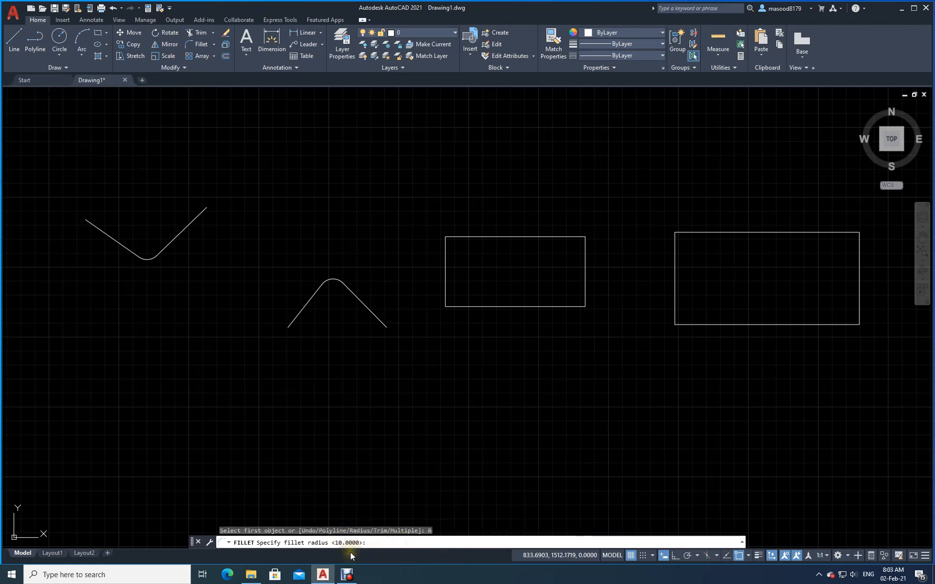
pyautogui.write('15')
pyautogui.press('Return')
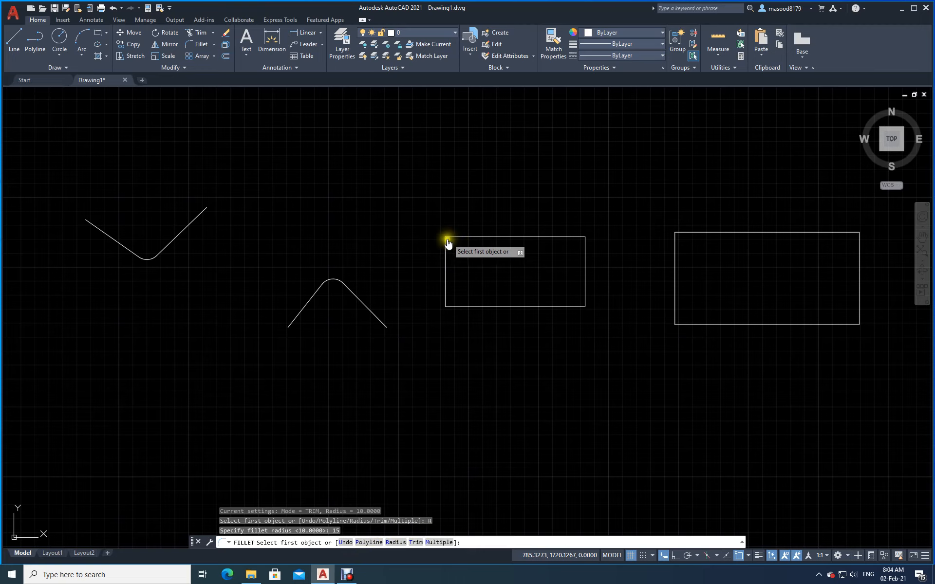
pyautogui.click(437, 545)
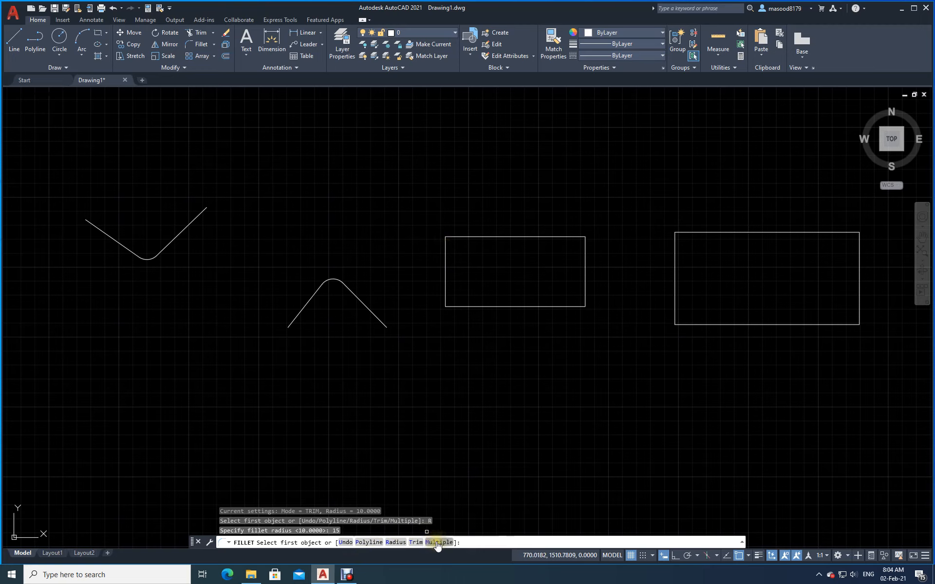
pyautogui.click(437, 545)
pyautogui.click(439, 545)
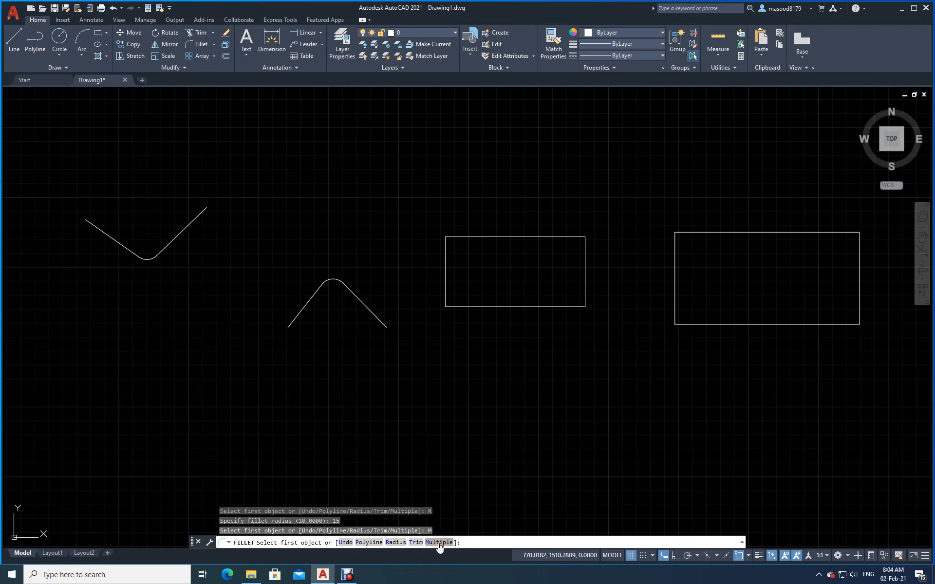
pyautogui.click(453, 238)
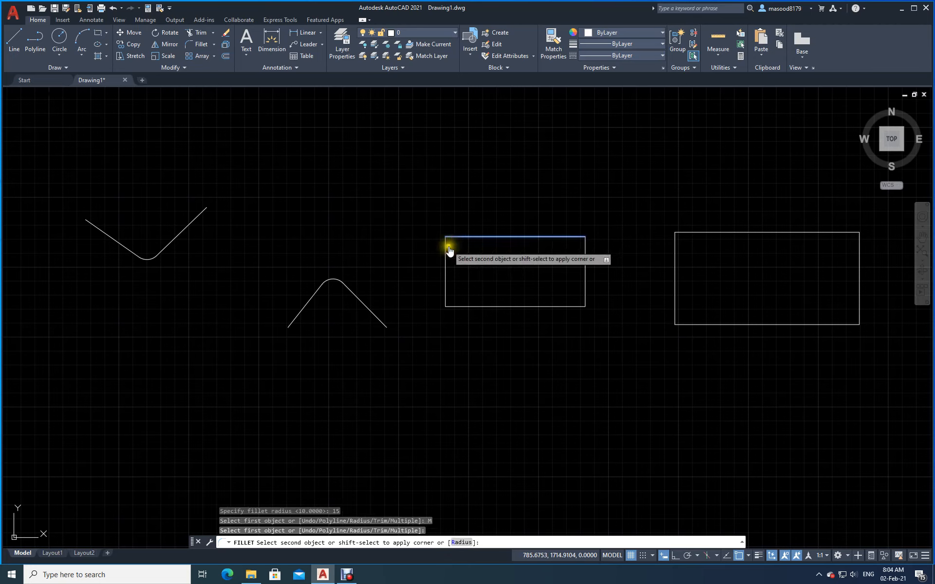
pyautogui.click(445, 251)
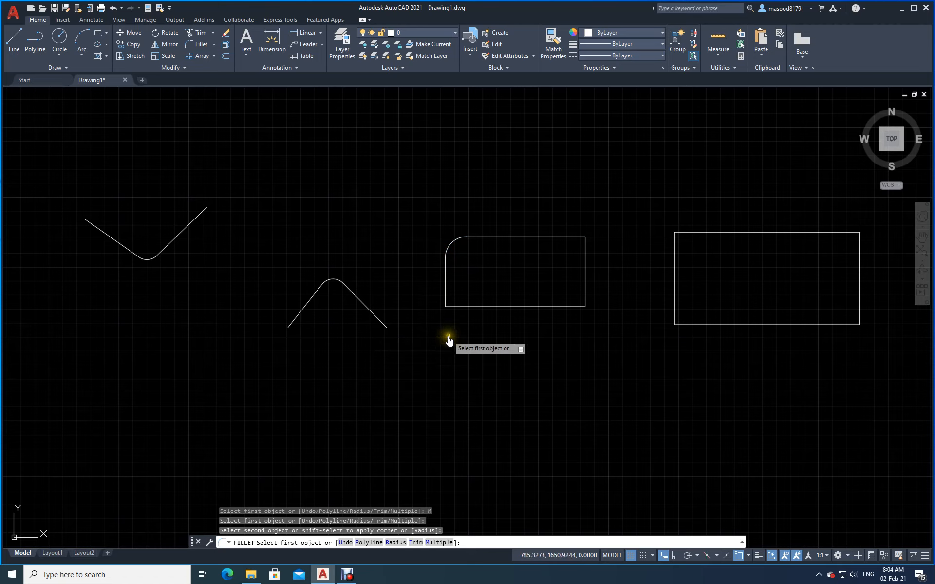
# - Fillet the remaining three corners of the smaller rectangle with the same radius and end the command
pyautogui.click(454, 308)
pyautogui.click(446, 292)
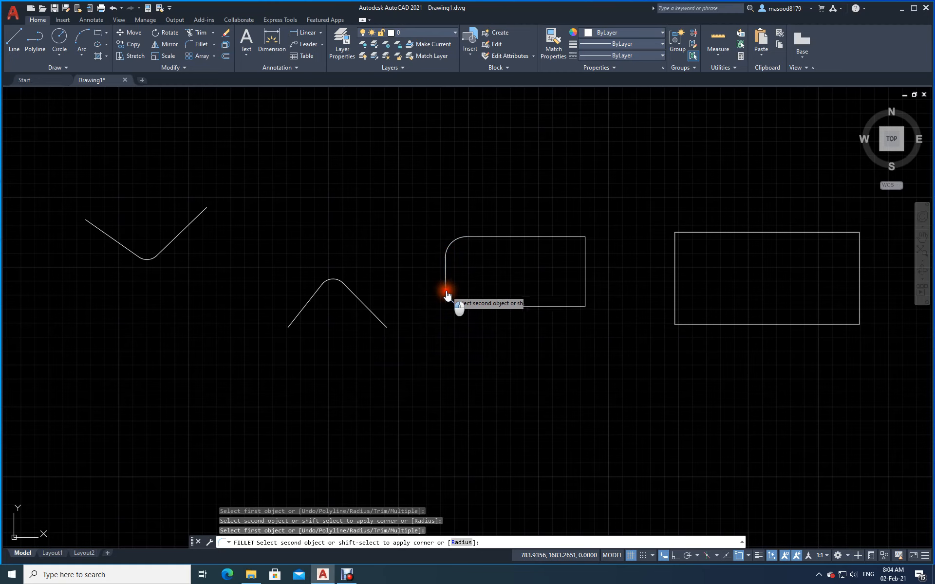
pyautogui.click(586, 255)
pyautogui.click(579, 237)
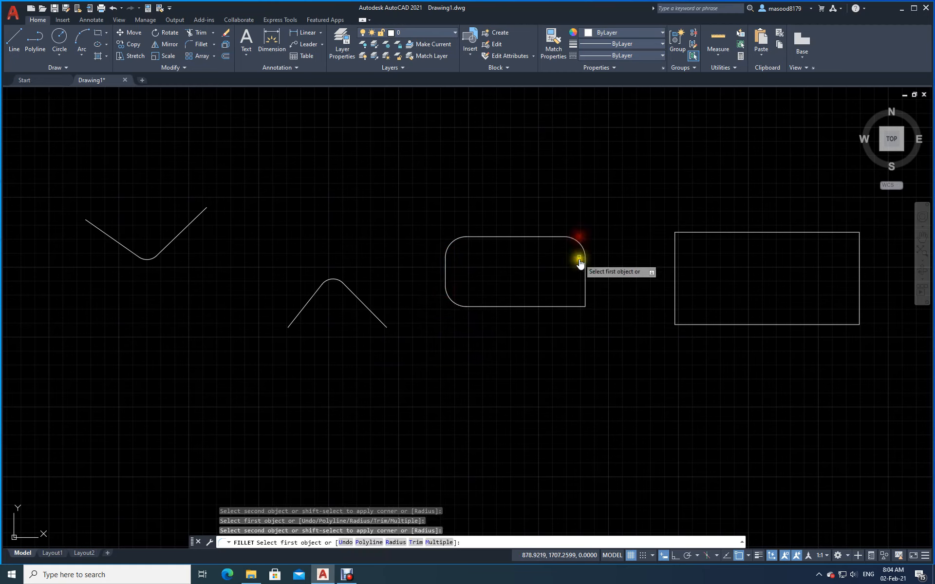
pyautogui.click(578, 306)
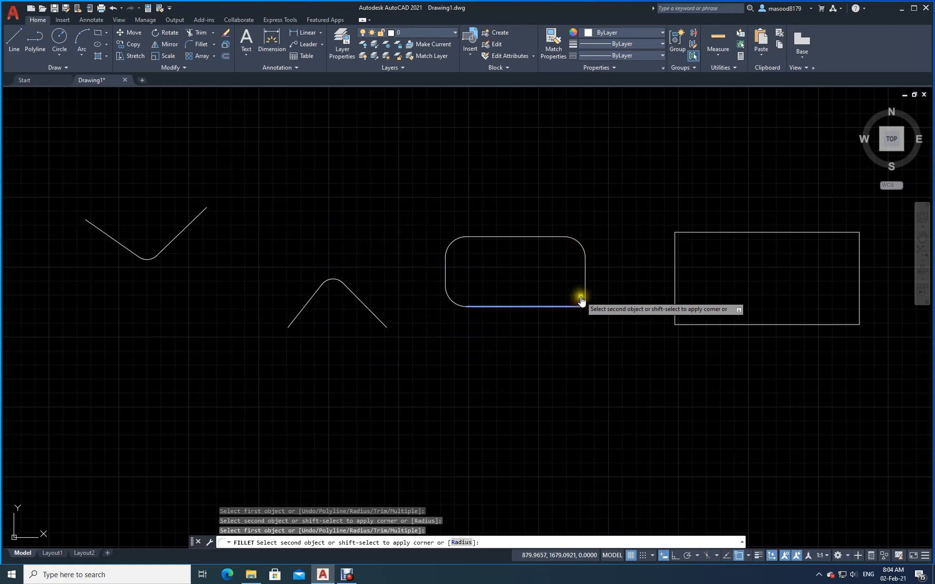
pyautogui.click(584, 295)
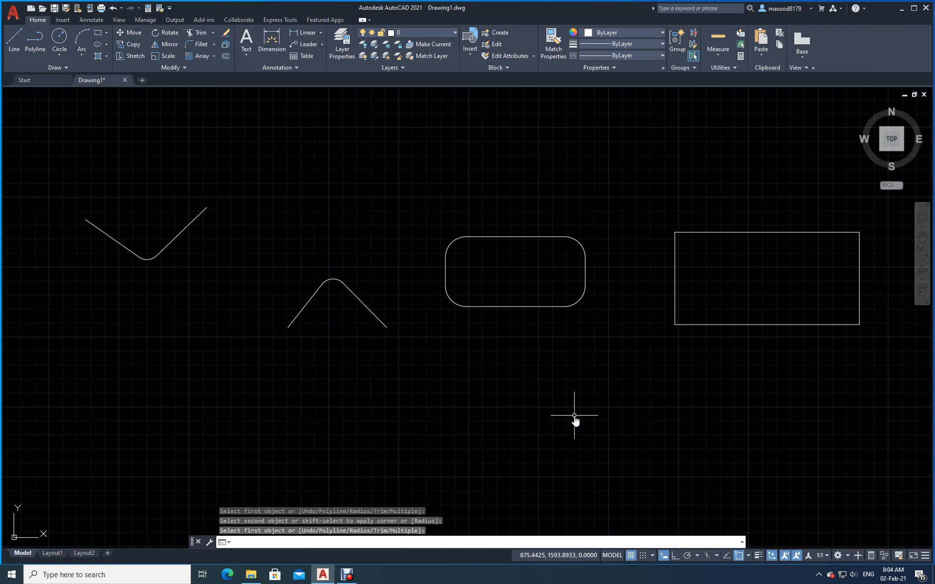
pyautogui.rightClick(587, 414)
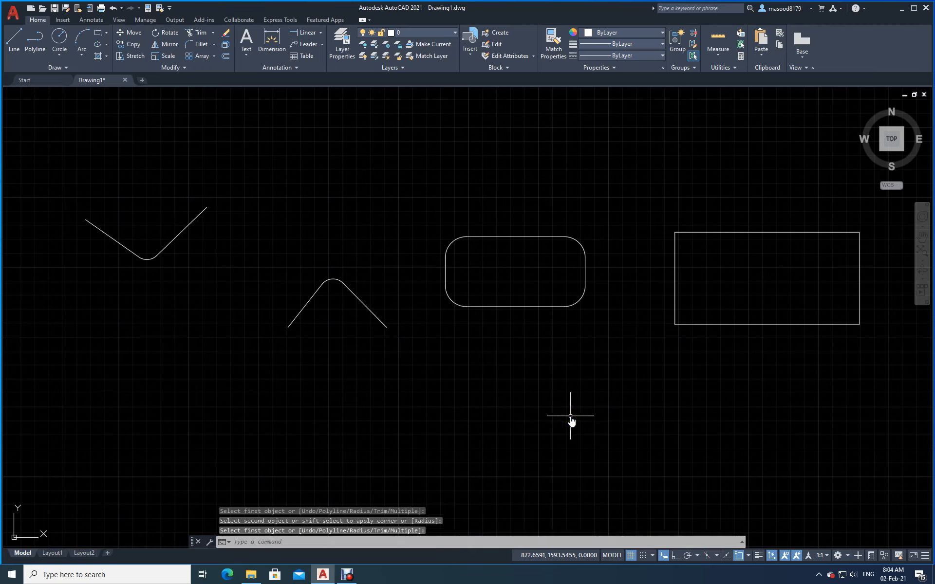
# - Fillet the upper-left corner of the larger rectangle with the current radius, and undo that fillet
pyautogui.click(689, 324)
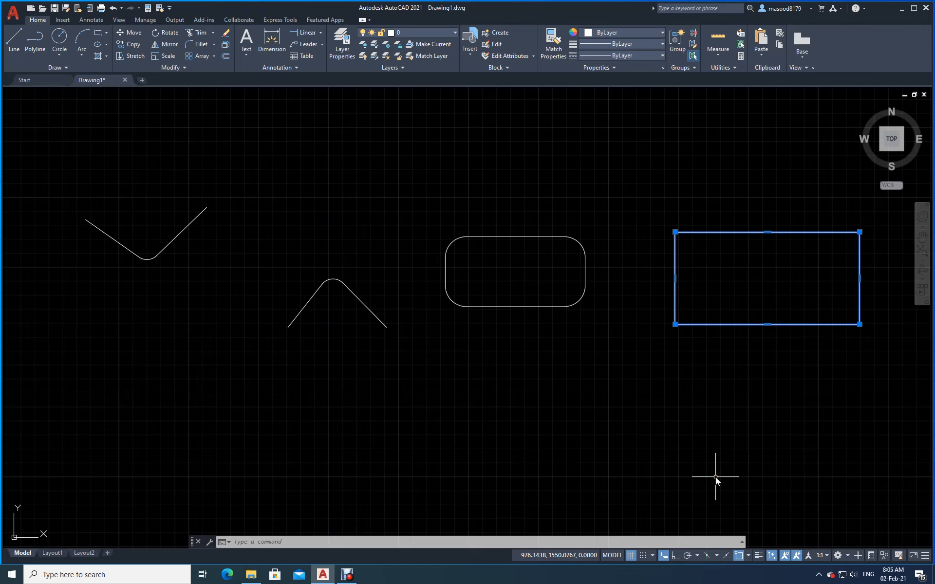
pyautogui.press('Escape')
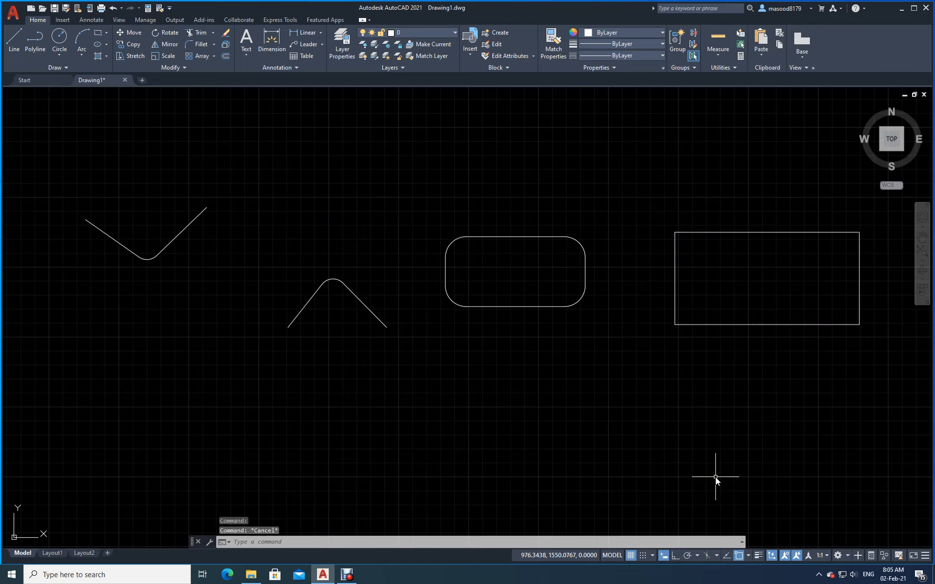
pyautogui.click(200, 45)
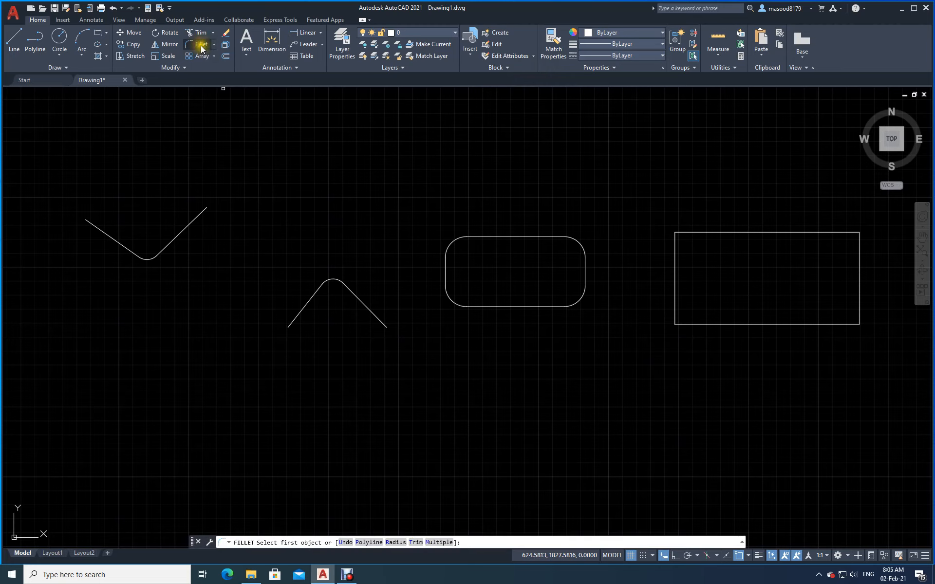
pyautogui.click(685, 233)
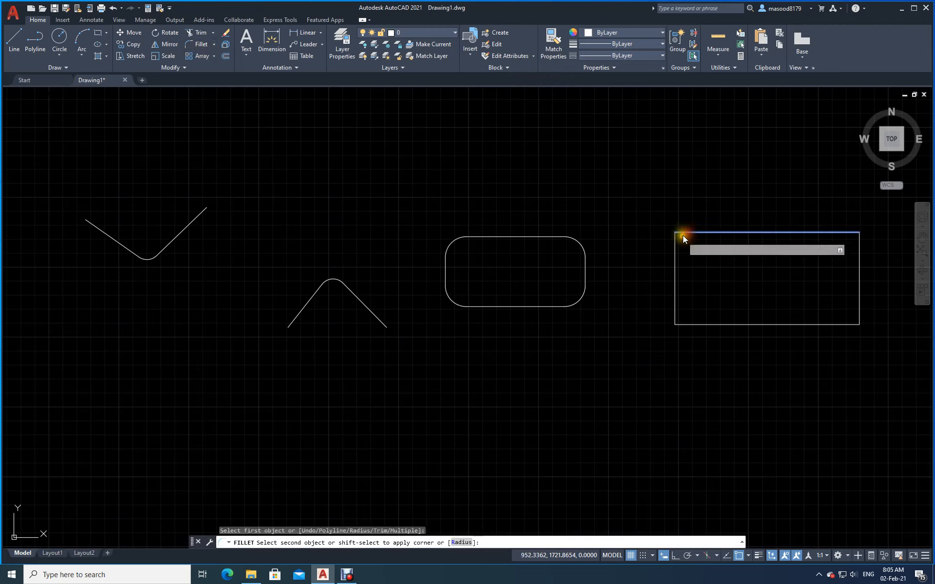
pyautogui.click(674, 253)
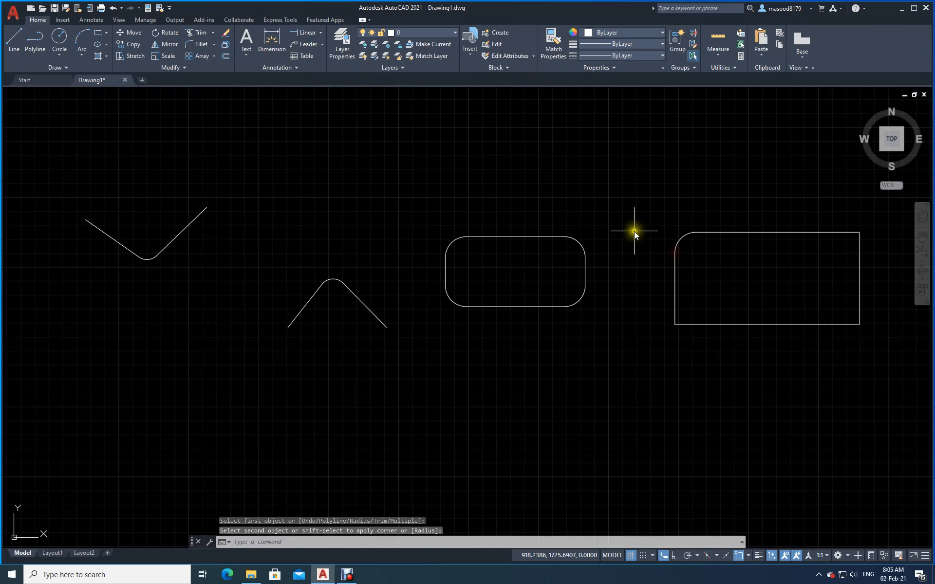
pyautogui.press('Escape')
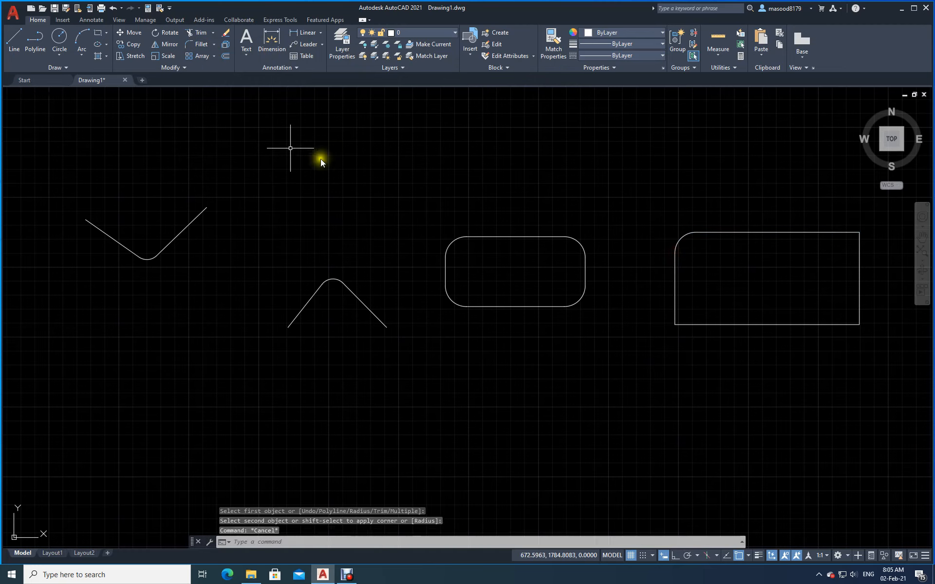
pyautogui.click(114, 9)
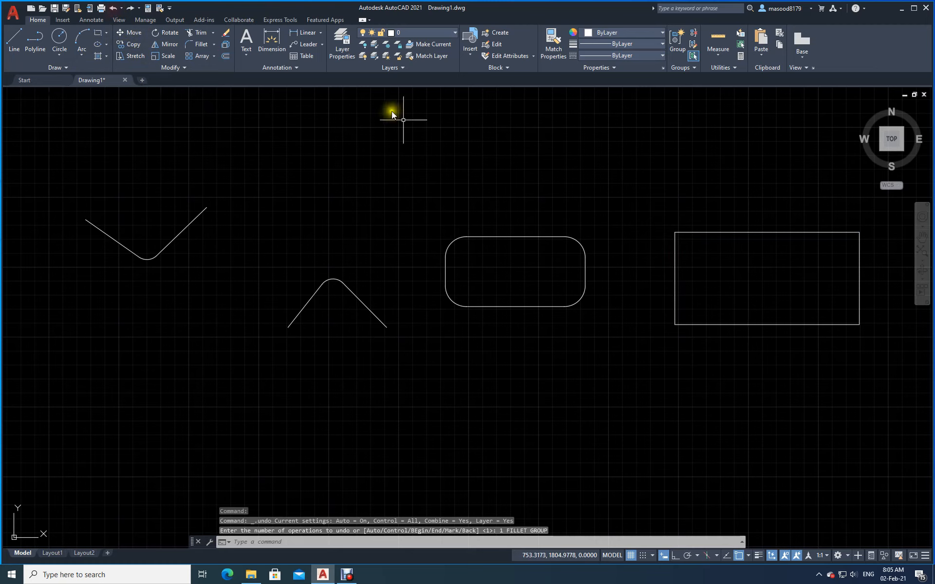
# - Fillet all corners of the larger rectangle at once with a radius of 12, using the Polyline option
pyautogui.click(199, 44)
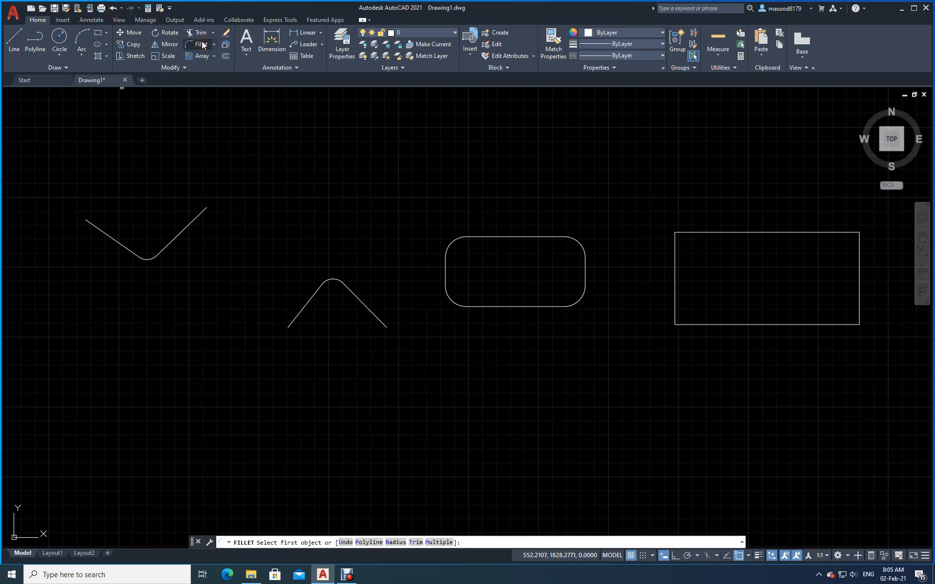
pyautogui.click(395, 542)
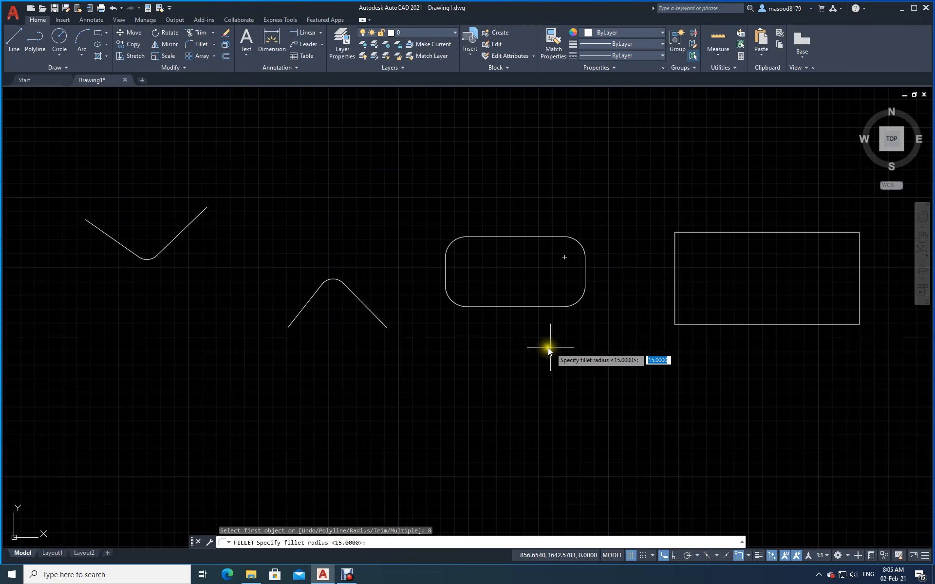
pyautogui.click(374, 544)
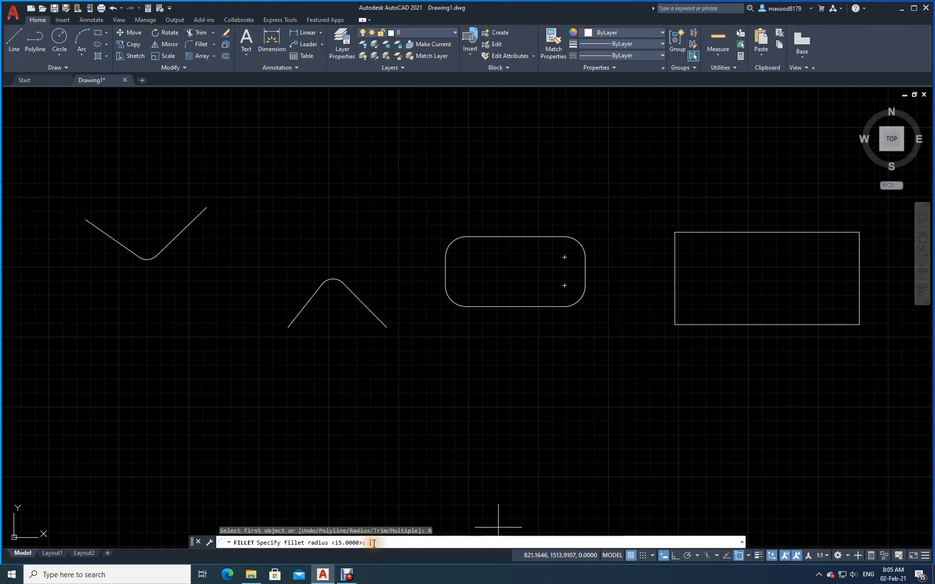
pyautogui.write('12')
pyautogui.press('Return')
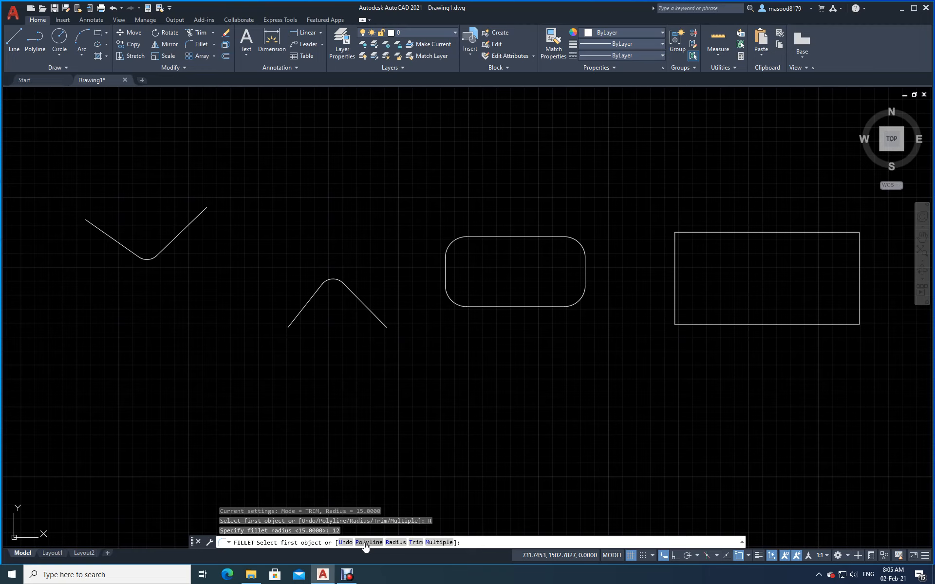
pyautogui.click(364, 544)
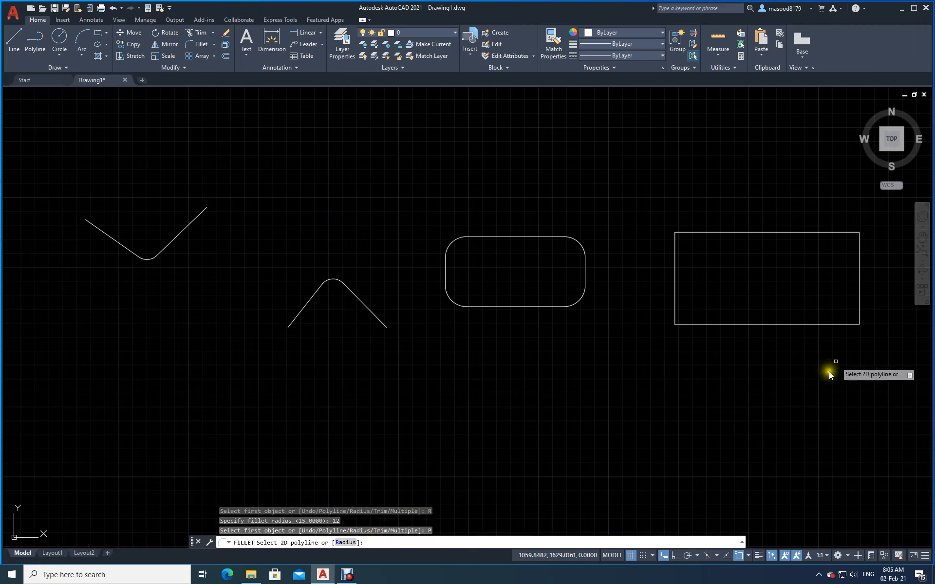
pyautogui.moveTo(883, 320); pyautogui.dragTo(752, 235)
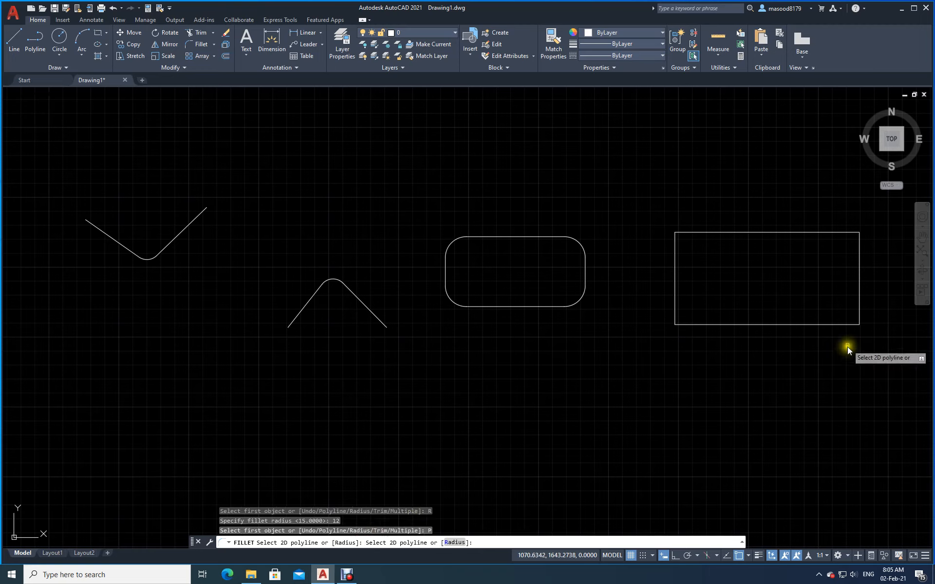
pyautogui.click(834, 326)
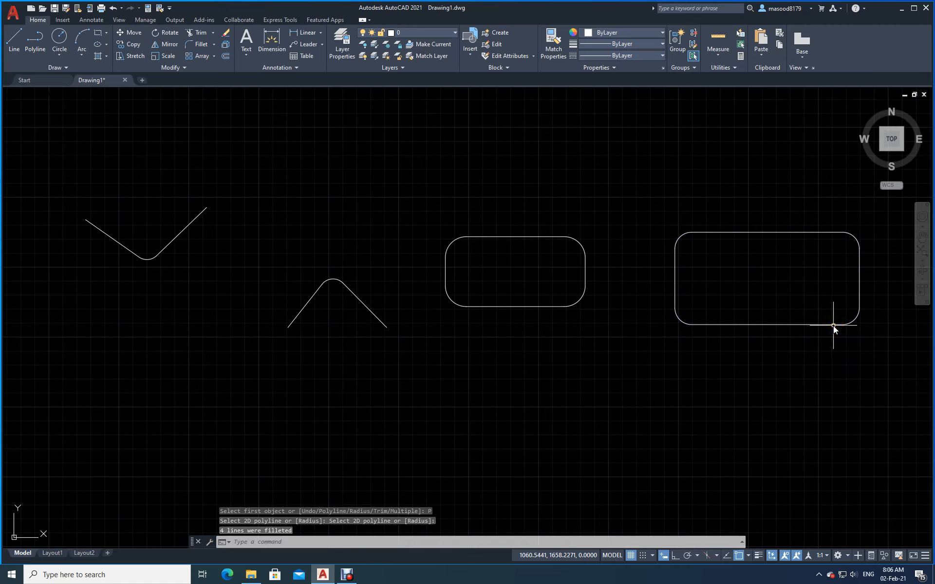
pyautogui.press('Return')
pyautogui.press('Escape')
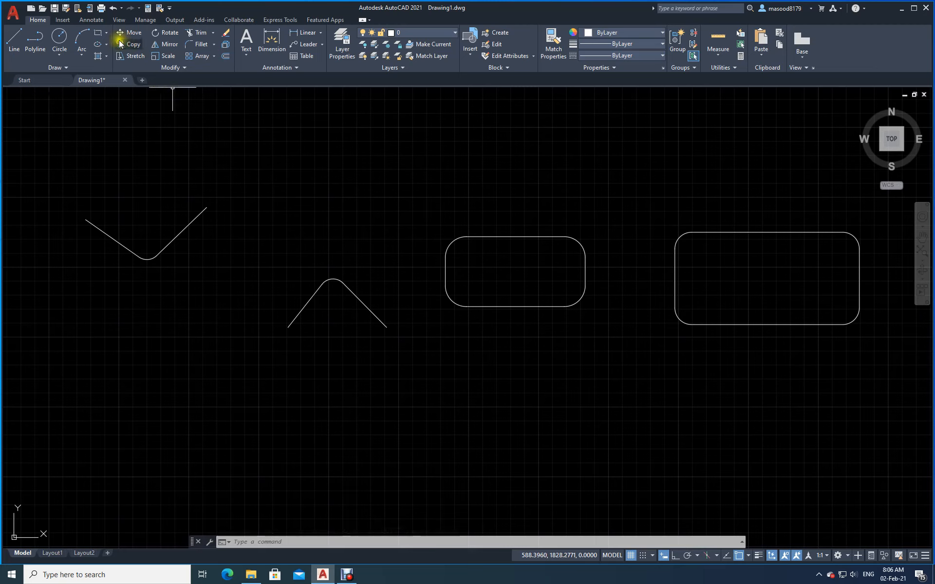
# - Draw a 6-sided polygon inscribed in a circle below the V-shaped lines, with Ortho on and a vertex pointing horizontally right
pyautogui.click(106, 32)
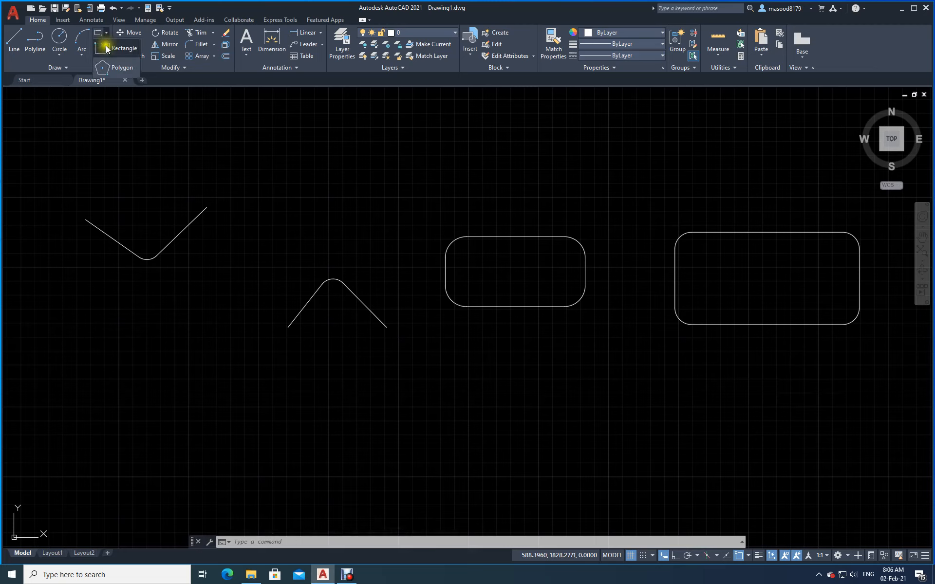
pyautogui.click(108, 71)
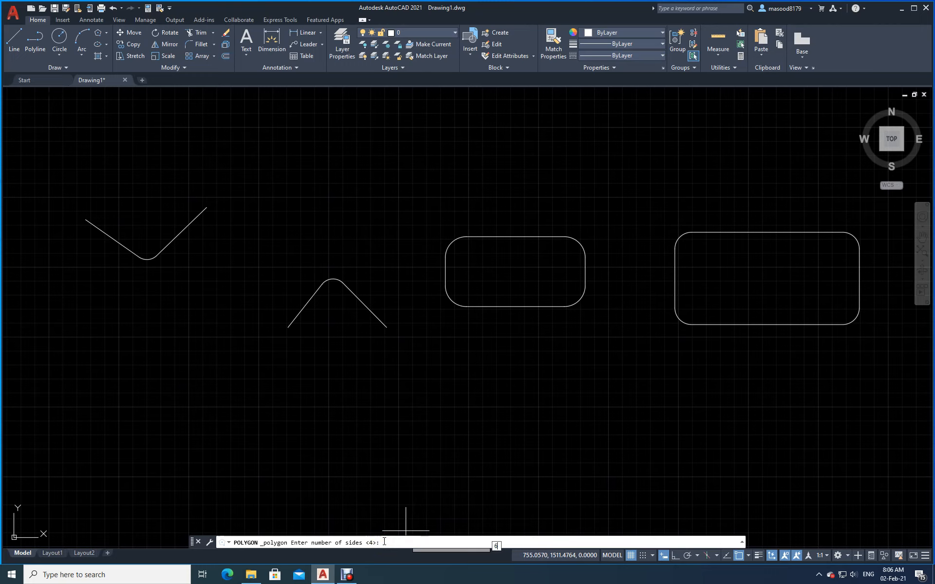
pyautogui.press('Return')
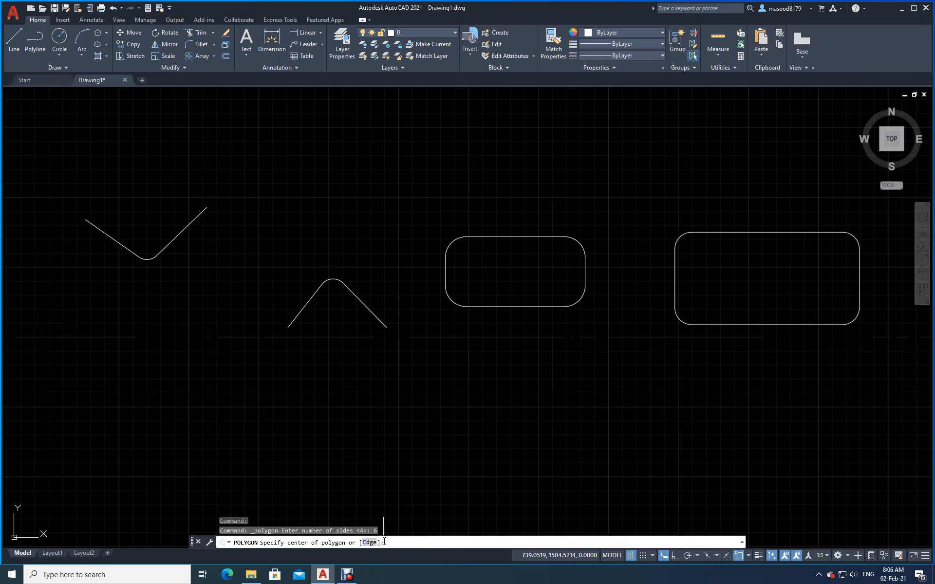
pyautogui.click(146, 397)
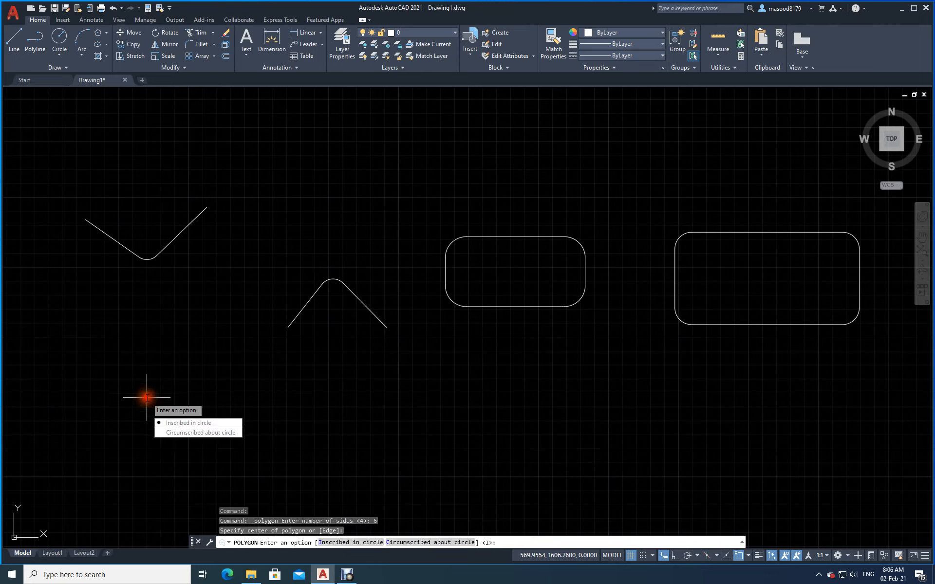
pyautogui.click(187, 424)
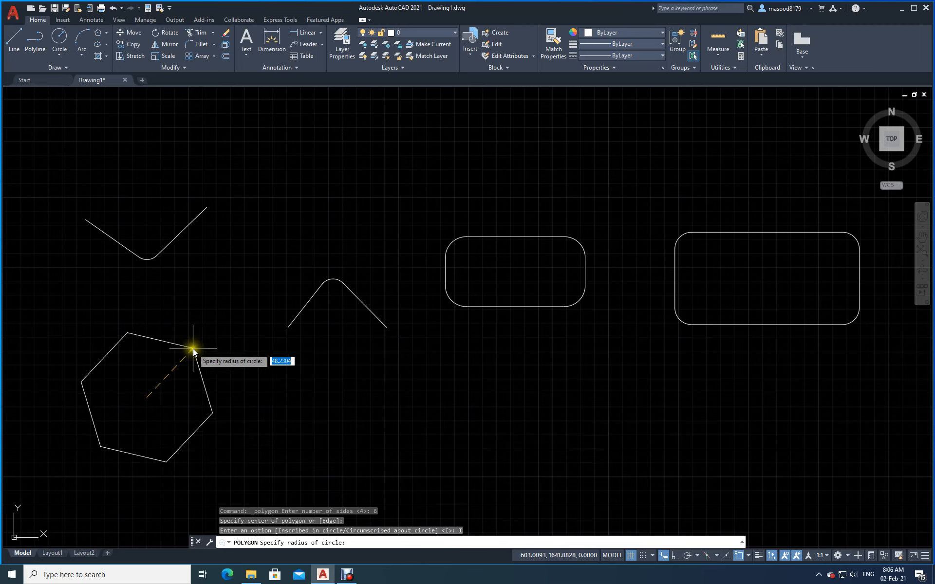
pyautogui.click(674, 555)
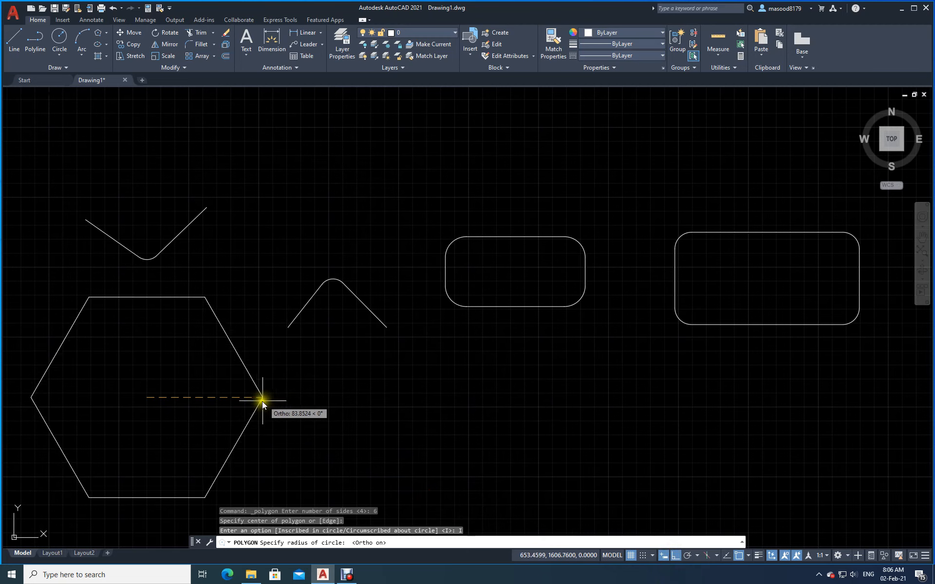
pyautogui.click(258, 401)
pyautogui.press('Return')
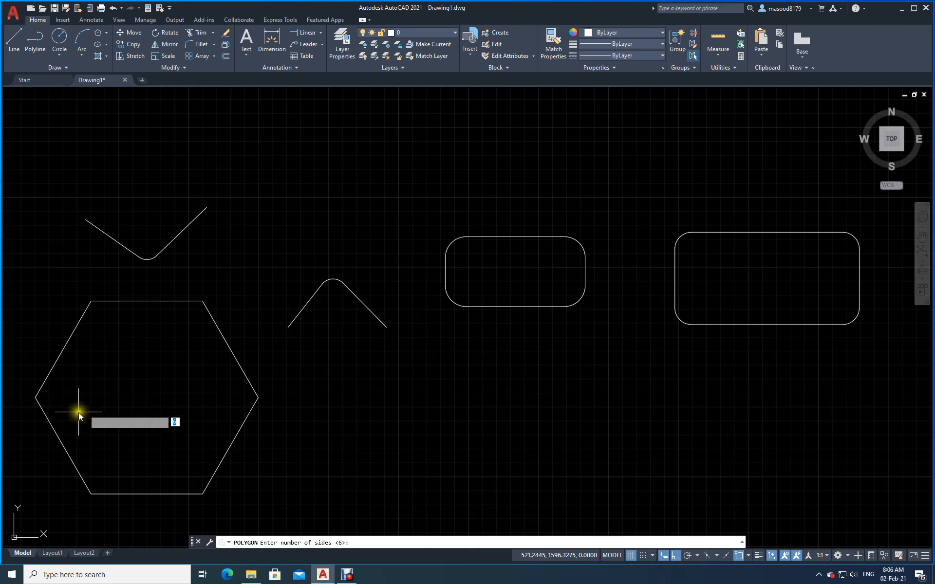
# - Fillet all corners of the hexagon at once with a radius of 5, using the Polyline option
pyautogui.click(194, 45)
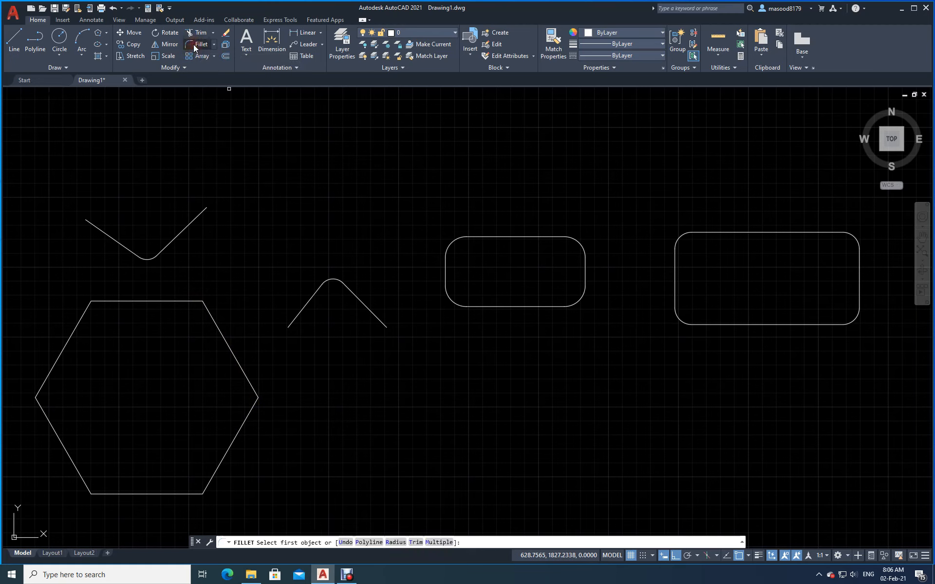
pyautogui.click(394, 542)
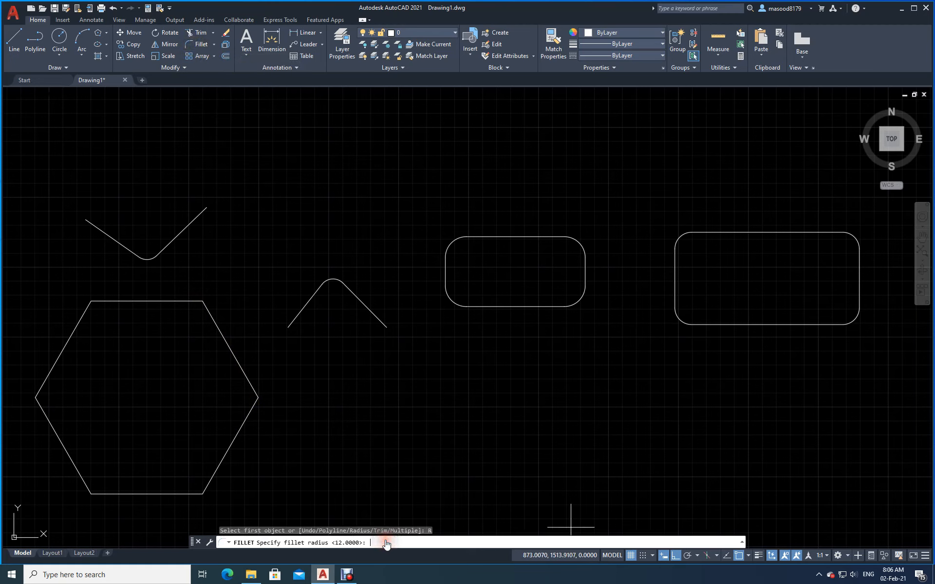
pyautogui.write('5')
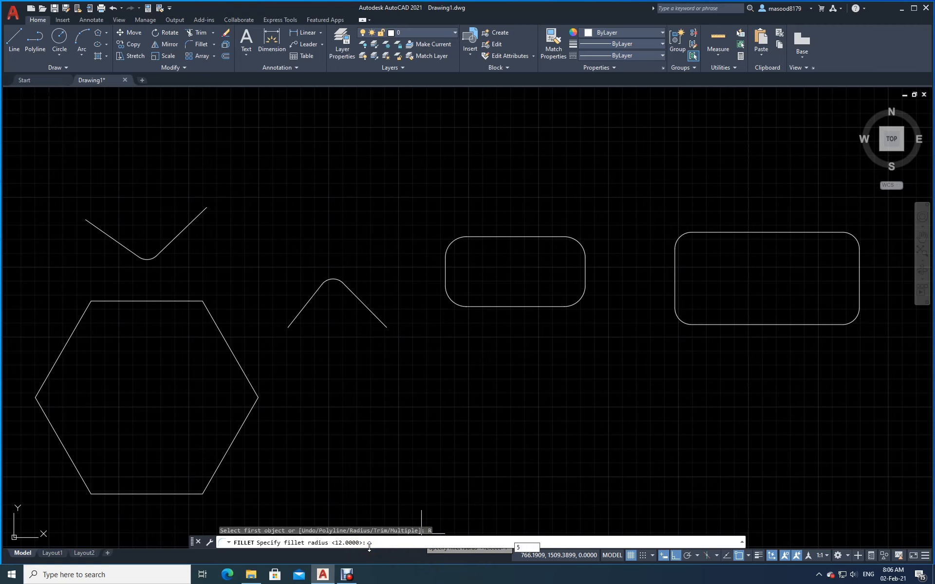
pyautogui.press('Return')
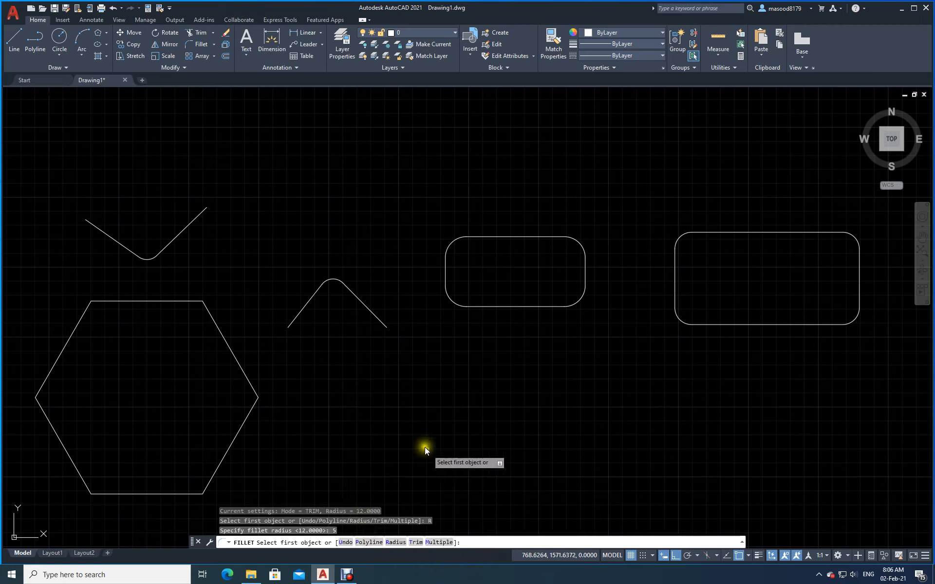
pyautogui.click(362, 544)
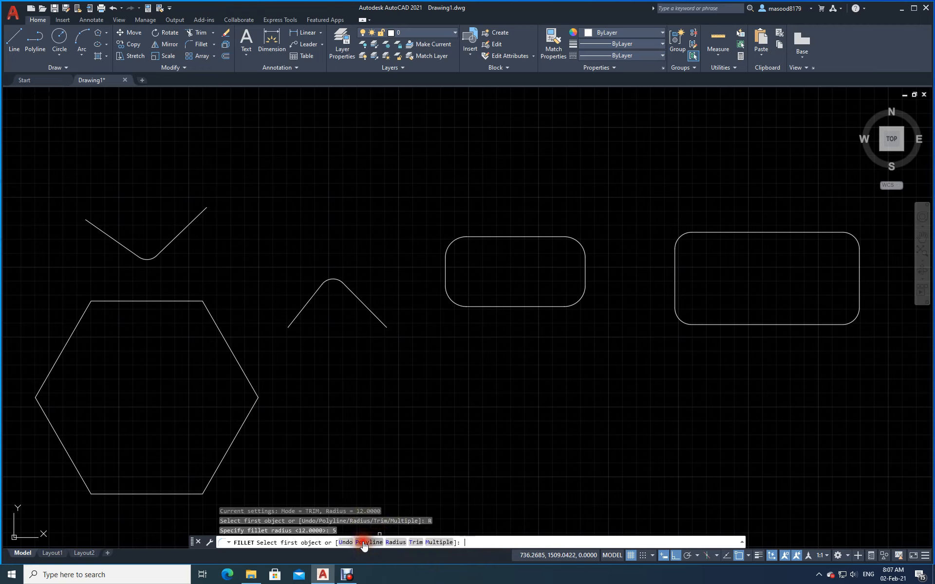
pyautogui.click(226, 454)
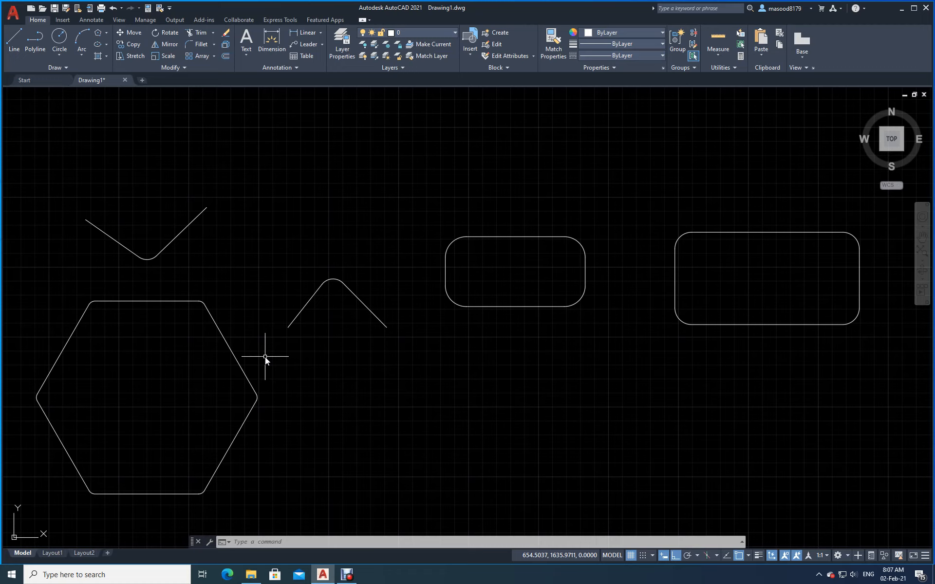
# - Draw a vertical line below the inverted V and a separate horizontal line just right of its upper end, leaving a gap between them
pyautogui.click(284, 315)
pyautogui.click(18, 37)
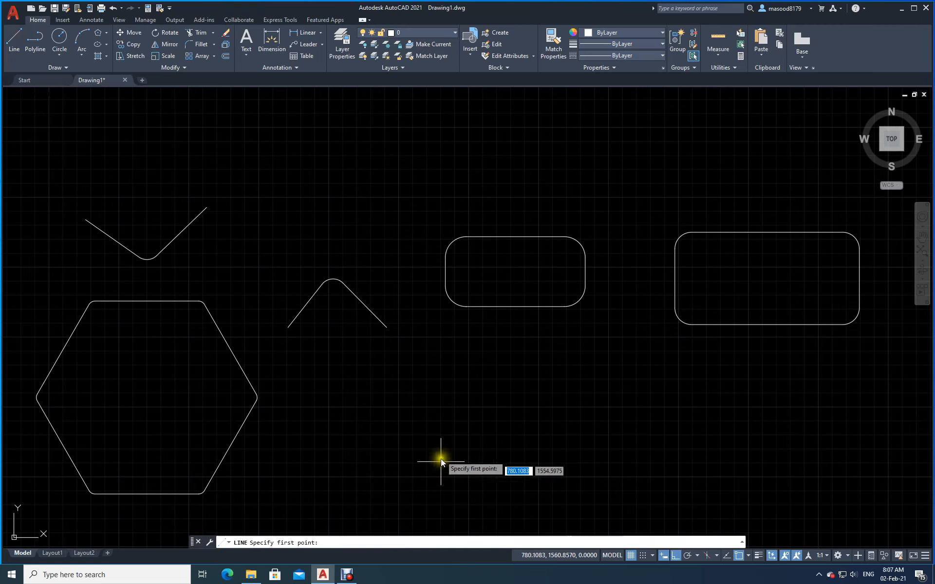
pyautogui.click(401, 358)
pyautogui.rightClick(406, 471)
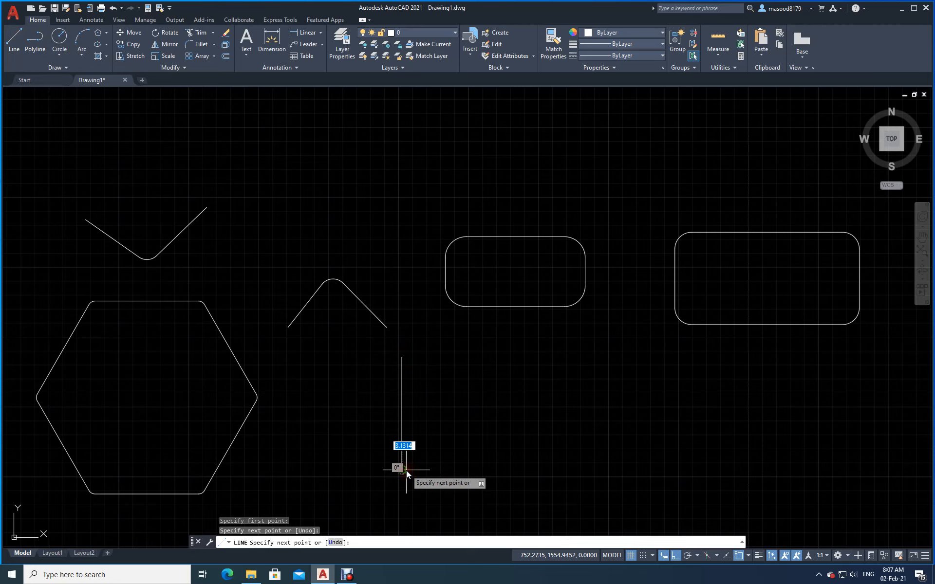
pyautogui.click(14, 38)
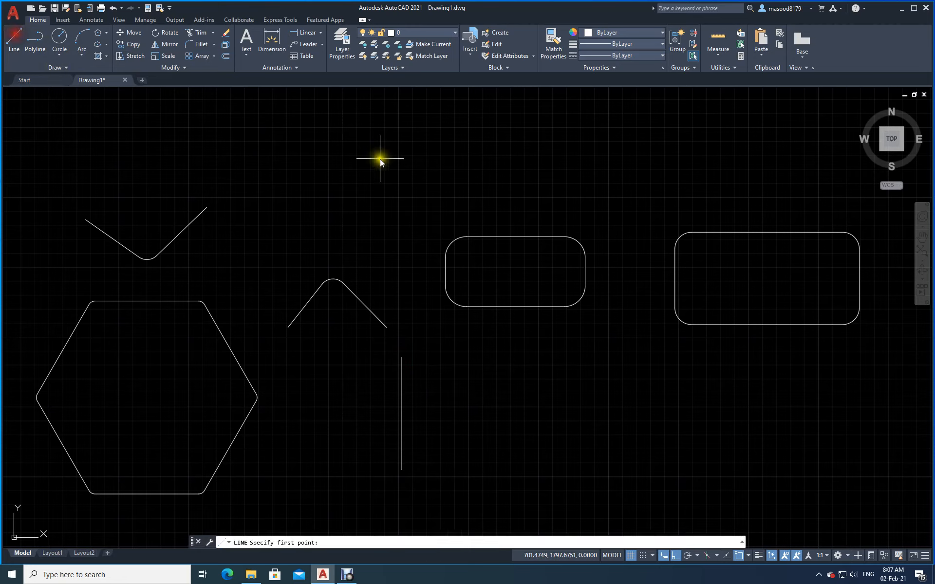
pyautogui.click(427, 376)
pyautogui.click(583, 365)
pyautogui.press('Return')
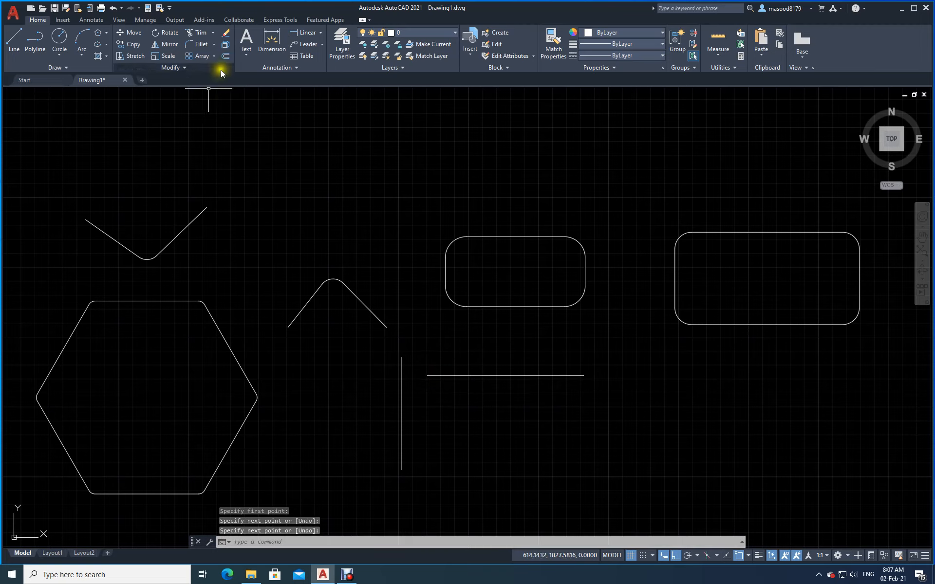
# - Try extending the separate vertical and horizontal lines to a sharp corner with Fillet, and undo that fillet
pyautogui.click(225, 57)
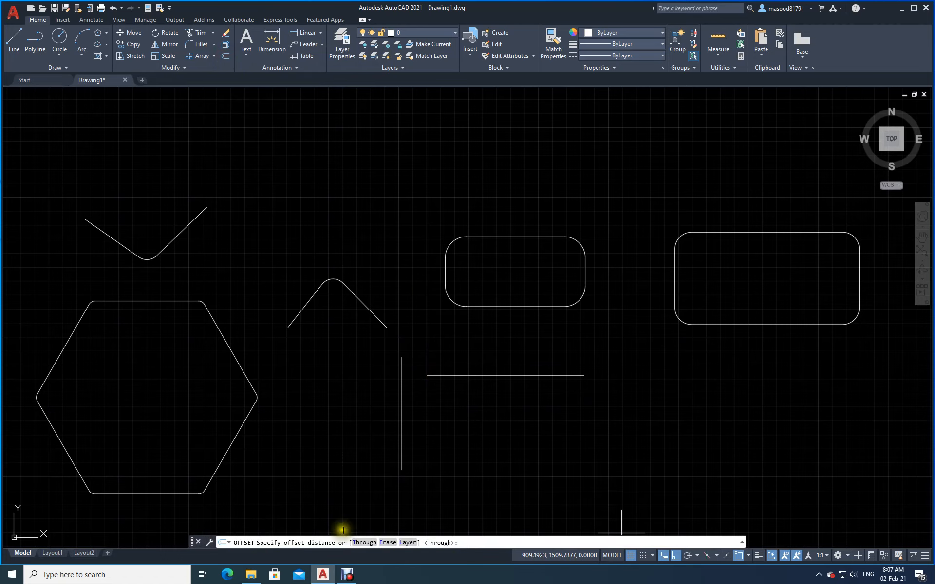
pyautogui.click(201, 45)
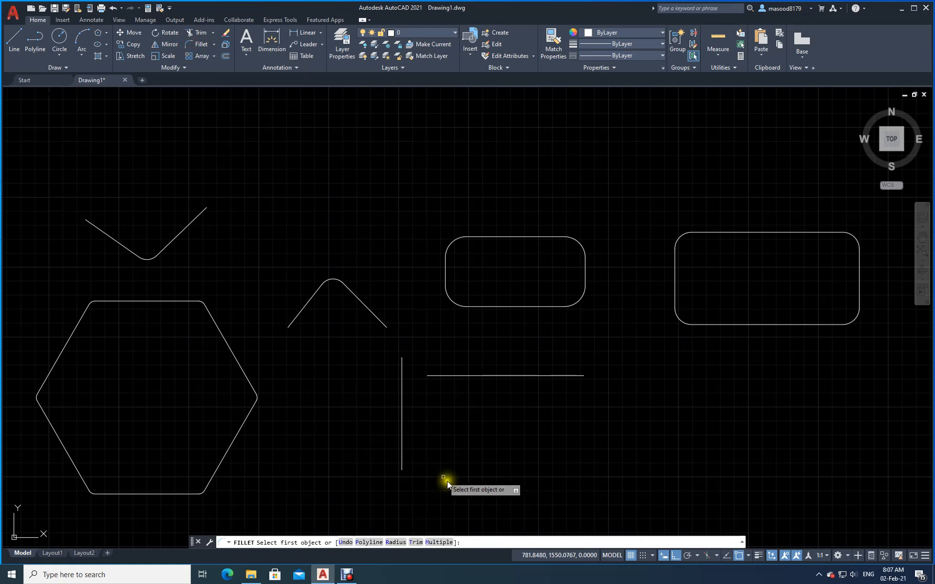
pyautogui.click(402, 434)
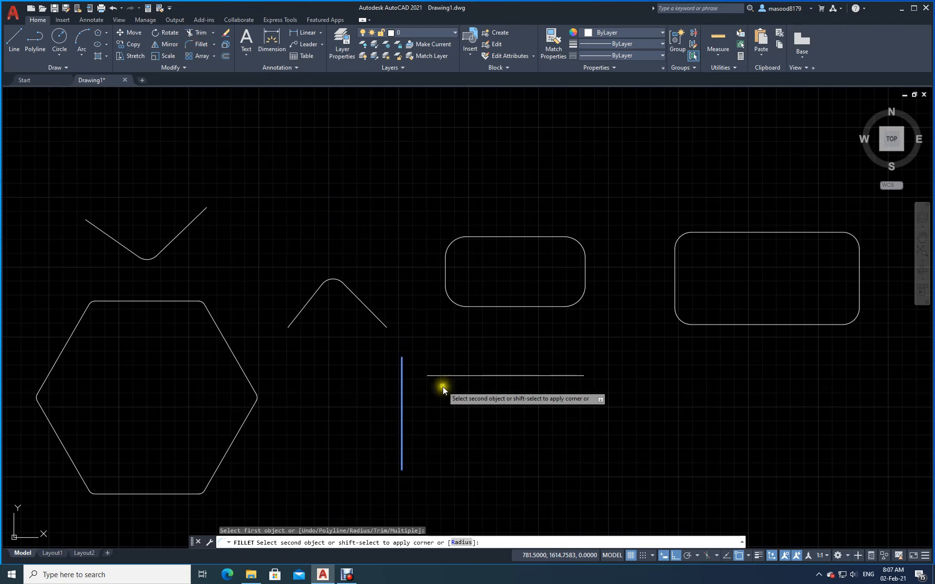
pyautogui.click(434, 376)
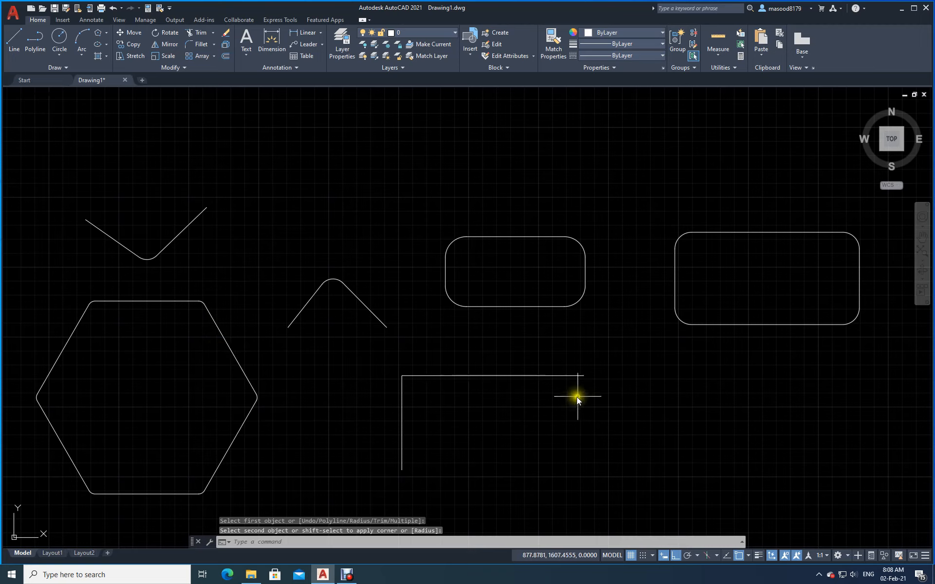
pyautogui.click(402, 382)
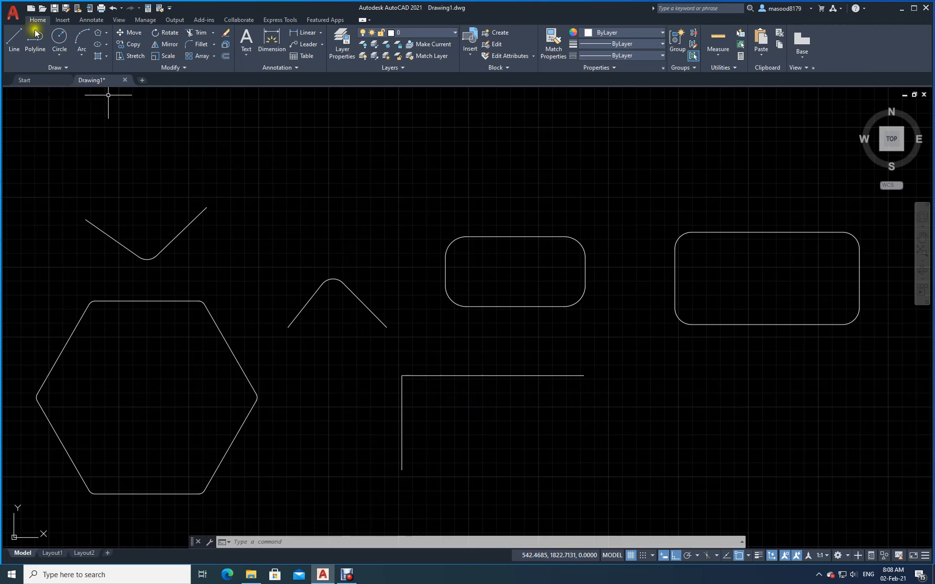
pyautogui.click(112, 8)
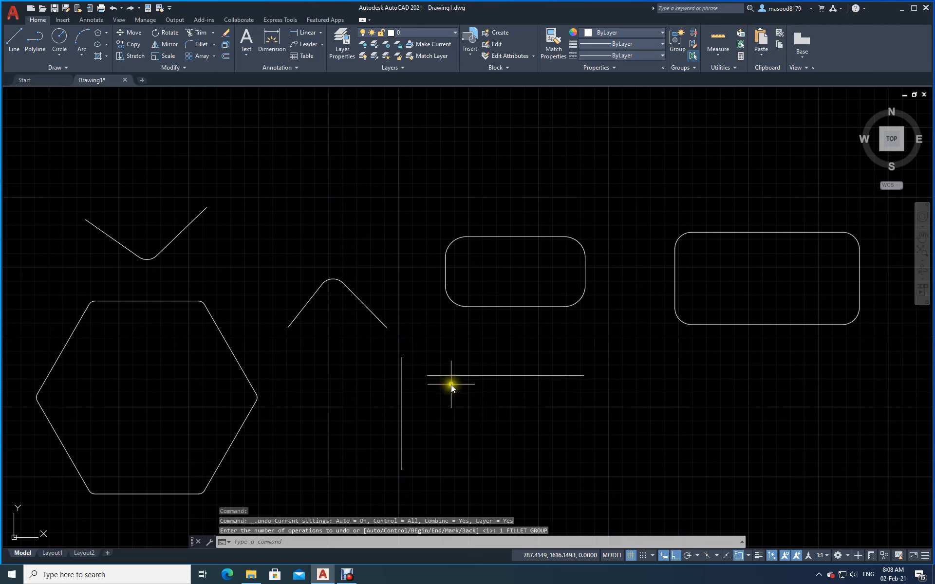
# - Join the vertical and horizontal lines into a sharp corner with Fillet, keeping the vertical line's lower portion
pyautogui.click(193, 45)
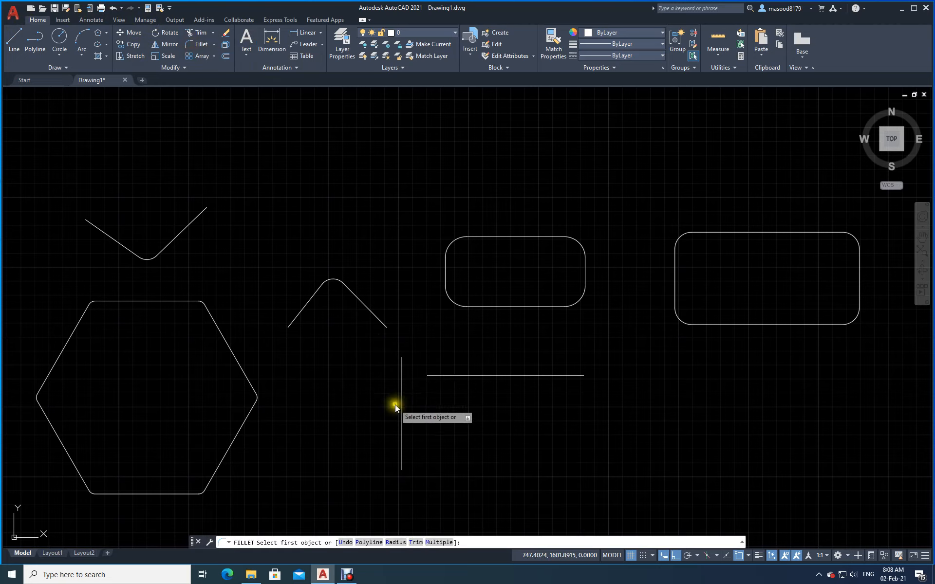
pyautogui.click(402, 430)
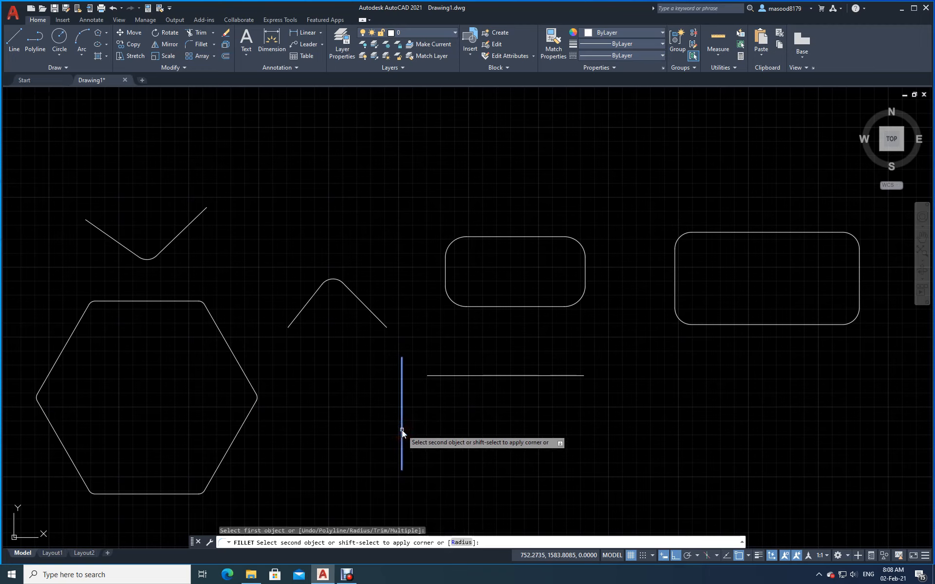
pyautogui.click(439, 375)
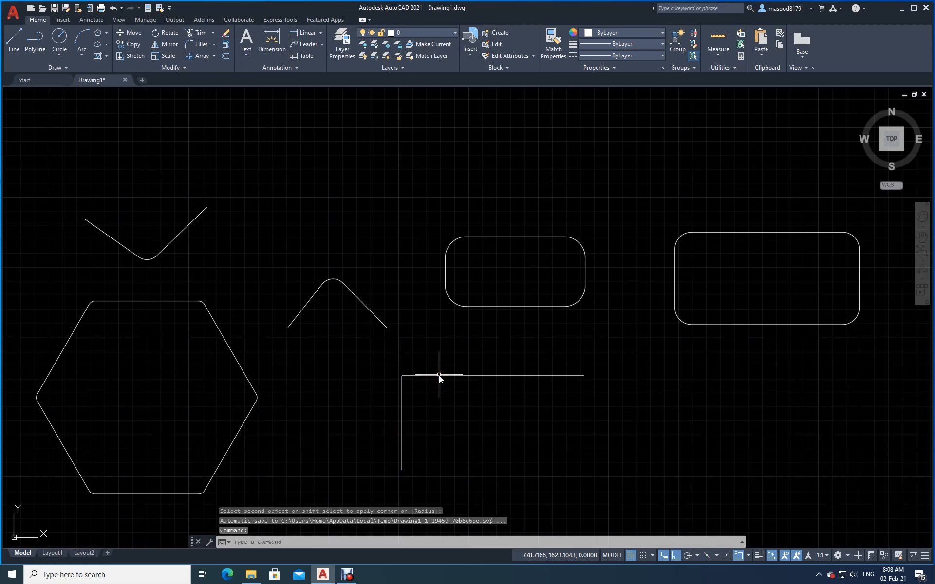
pyautogui.scroll(-2, 401, 241)
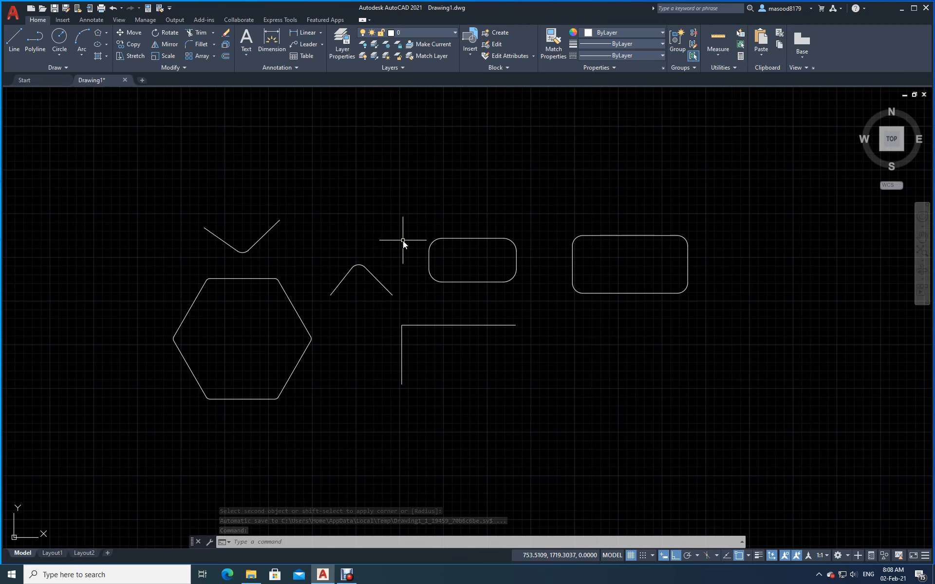